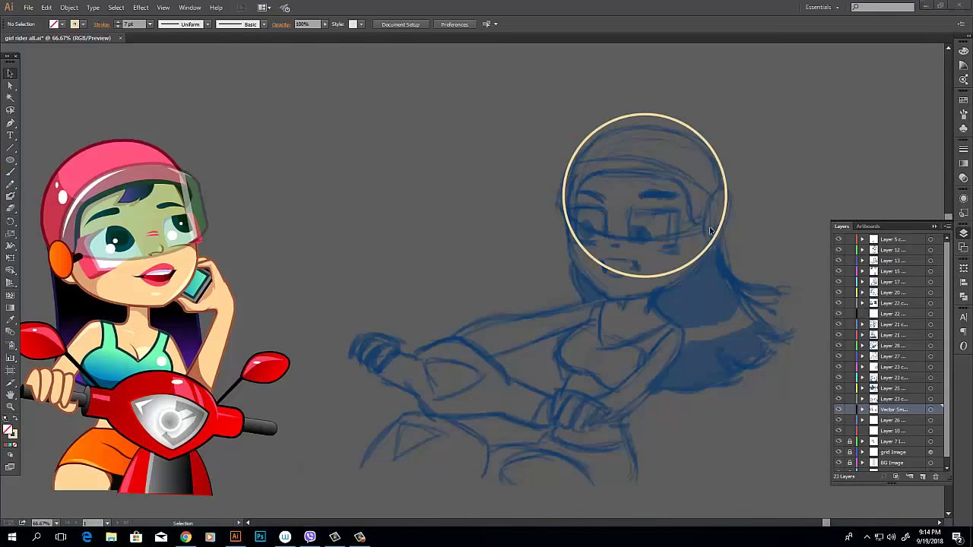
# - Trace the curved helmet top and face-opening outline in cream over the sketched head
pyautogui.click(570, 200)
pyautogui.moveTo(623, 172); pyautogui.dragTo(675, 172)
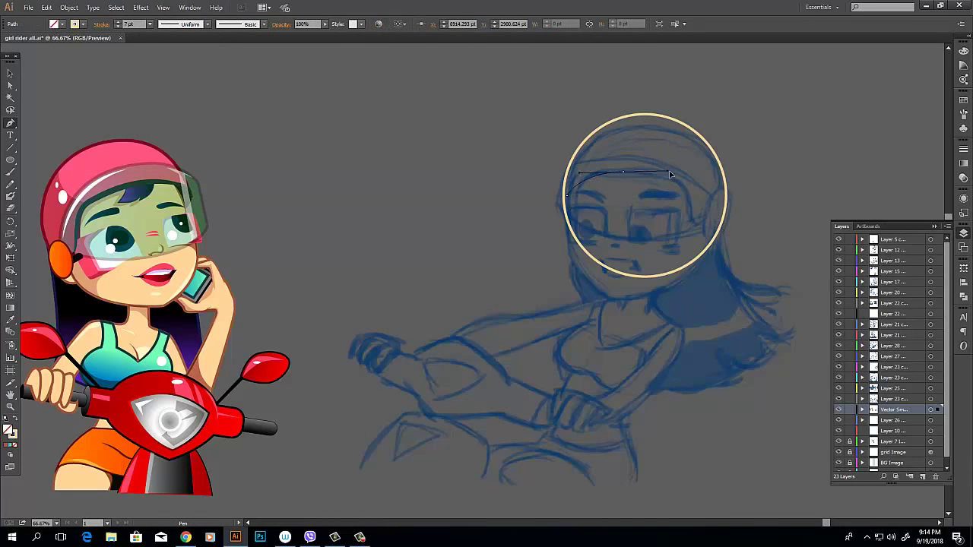
pyautogui.moveTo(570, 200); pyautogui.dragTo(473, 157)
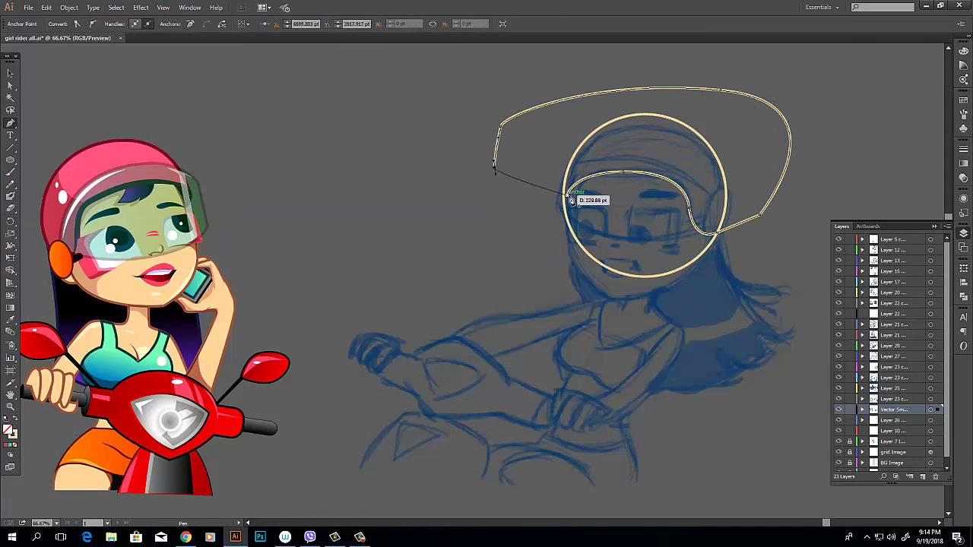
pyautogui.press('v')
pyautogui.hotkey('ctrl', '-')
pyautogui.hotkey('ctrl', '-')
pyautogui.hotkey('ctrl', '+')
pyautogui.press('p')
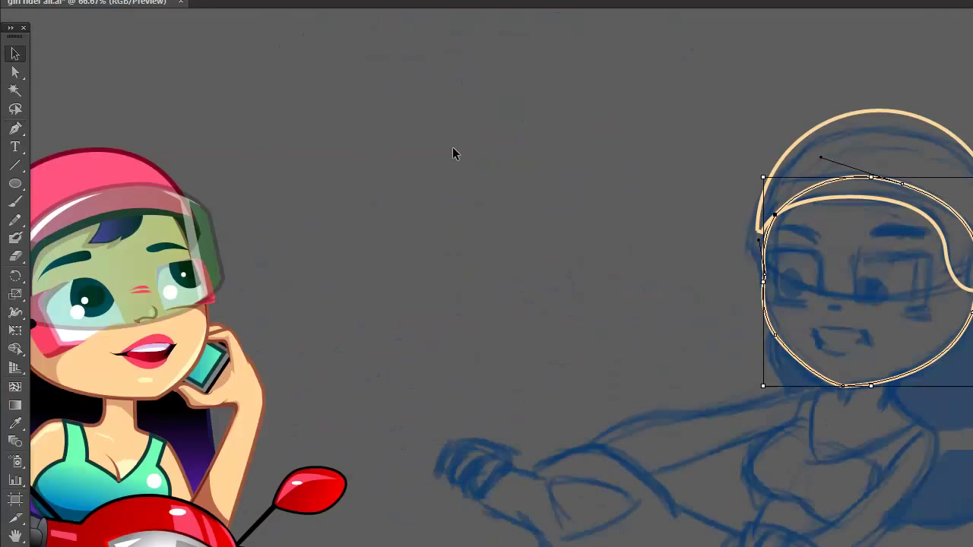
pyautogui.keyDown('ctrl'); pyautogui.click(454, 152); pyautogui.keyUp('ctrl')
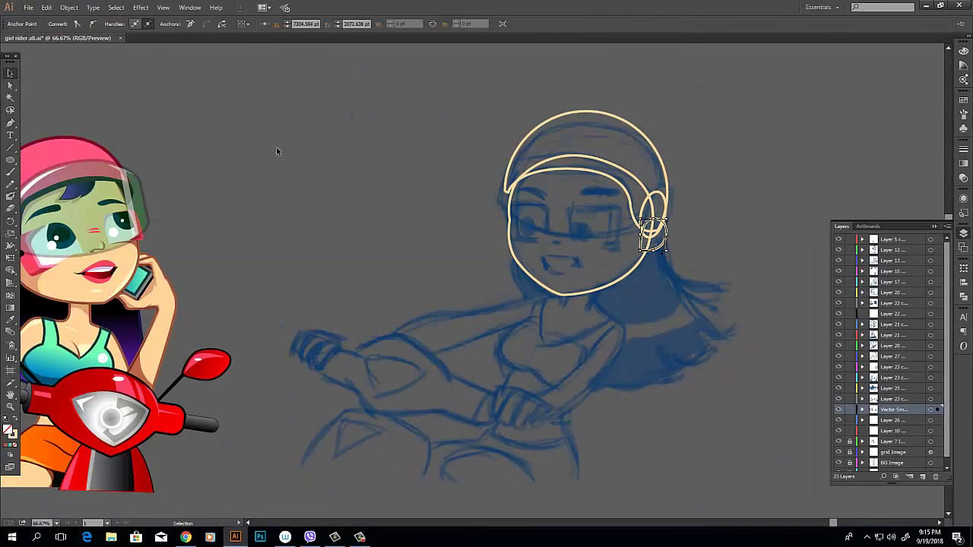
# - Reflect the reference art, then trace an eyebrow curve and the left eye outline
pyautogui.moveTo(308, 236); pyautogui.dragTo(340, 234)
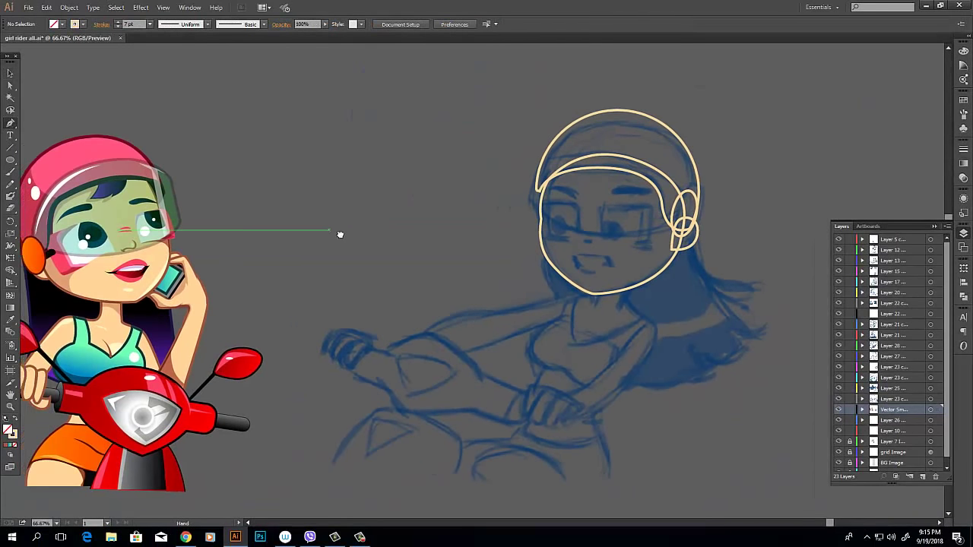
pyautogui.rightClick(282, 334)
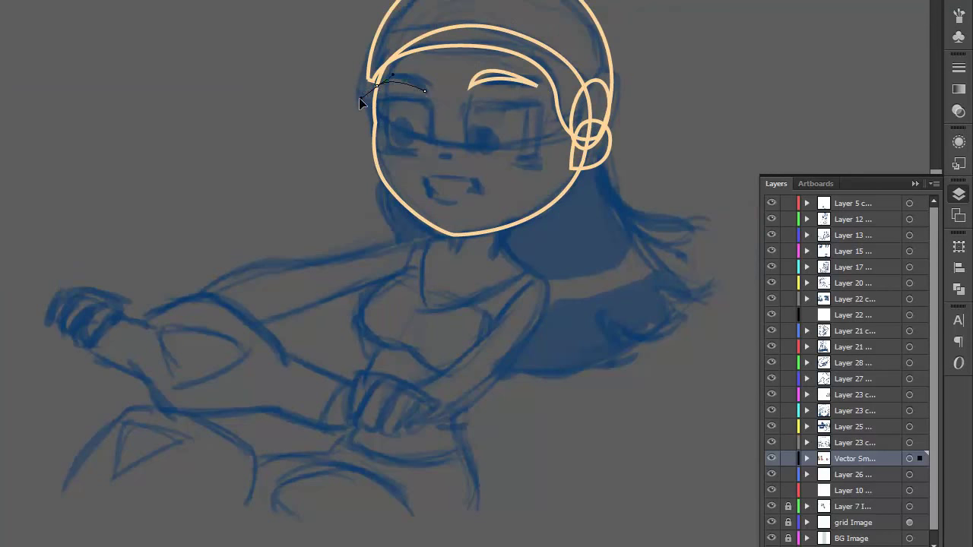
pyautogui.click(385, 143)
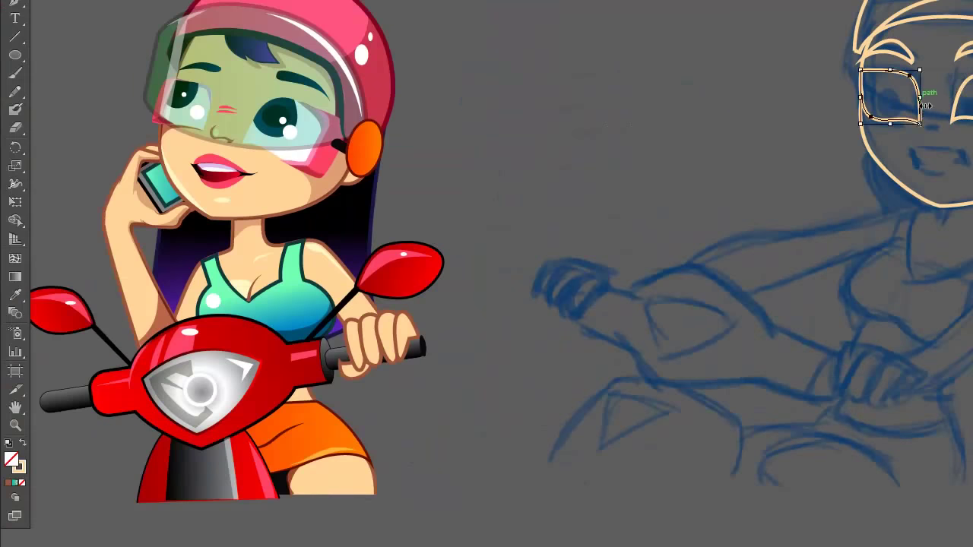
pyautogui.moveTo(859, 90); pyautogui.dragTo(888, 134)
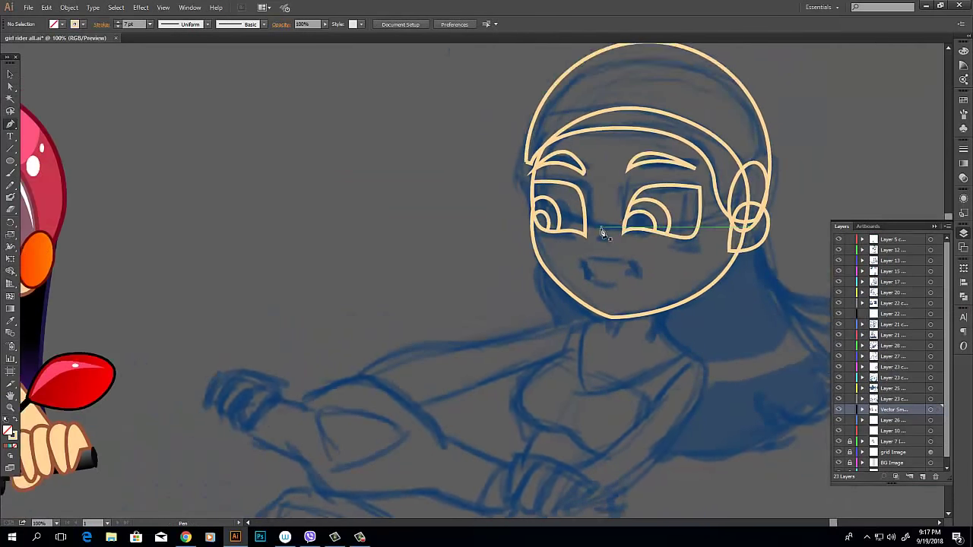
# - Trace the nose line and the open mouth outline on the face
pyautogui.scroll(2, 585, 251)
pyautogui.moveTo(581, 251); pyautogui.dragTo(601, 269)
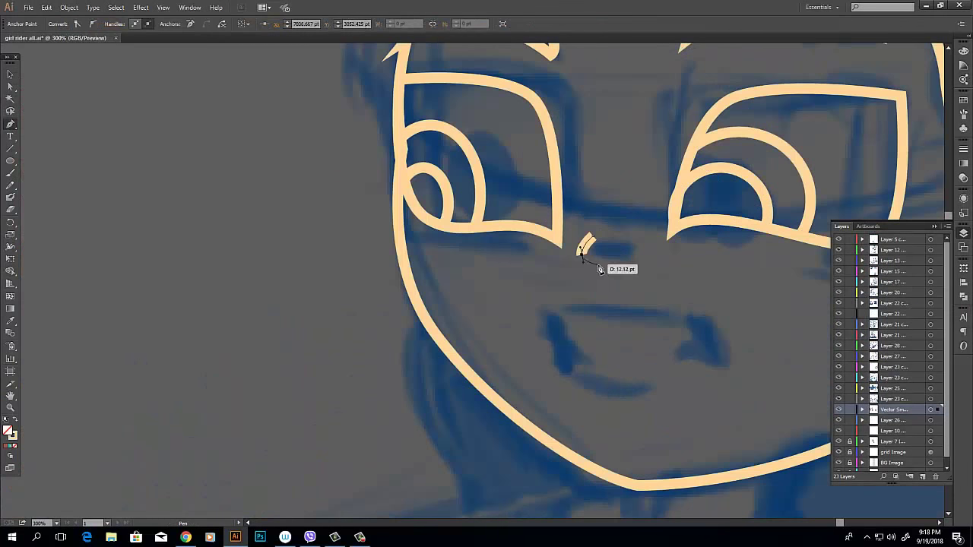
pyautogui.scroll(-3, 487, 274)
pyautogui.scroll(2, 532, 251)
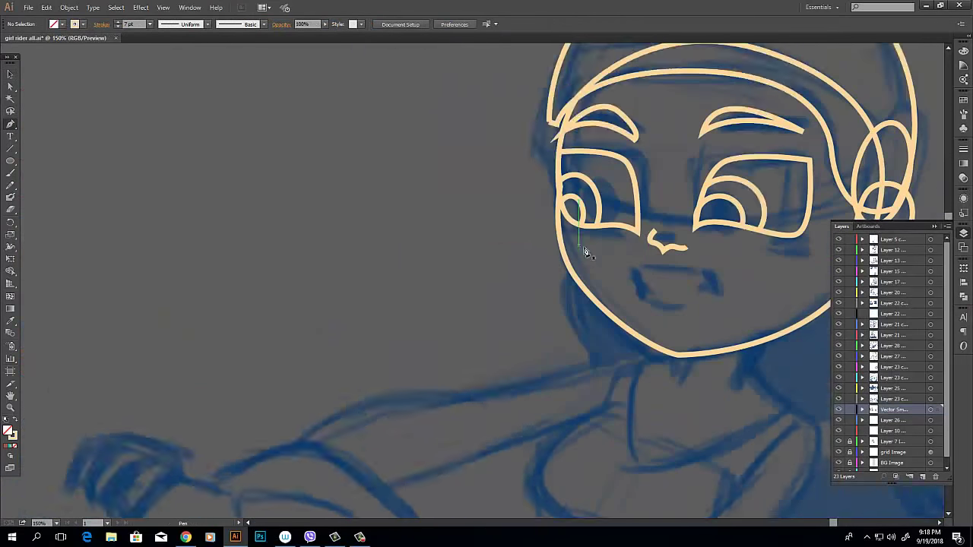
pyautogui.click(423, 245)
pyautogui.click(511, 246)
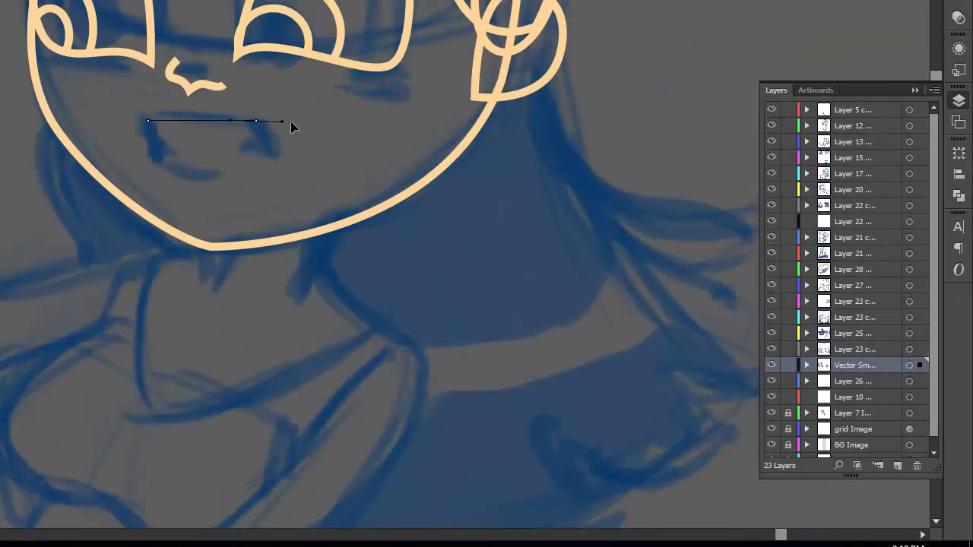
pyautogui.click(157, 152)
pyautogui.scroll(-3, 486, 273)
pyautogui.scroll(3, 456, 243)
# - Trace the neck line, the V-shaped collar and the rounded chest of the top
pyautogui.click(450, 215)
pyautogui.click(498, 213)
pyautogui.click(479, 249)
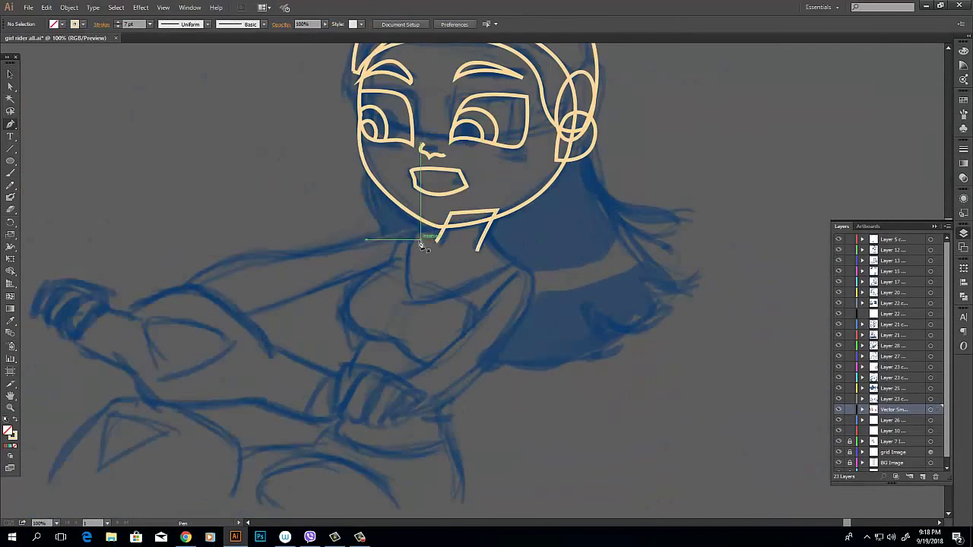
pyautogui.click(400, 234)
pyautogui.moveTo(441, 226); pyautogui.dragTo(483, 254)
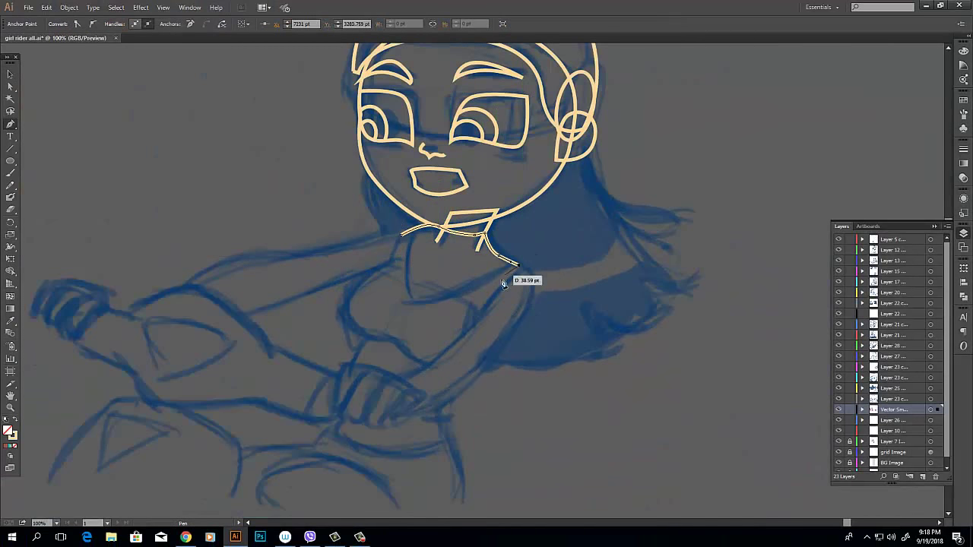
pyautogui.click(400, 312)
pyautogui.click(511, 265)
pyautogui.moveTo(415, 301); pyautogui.dragTo(409, 307)
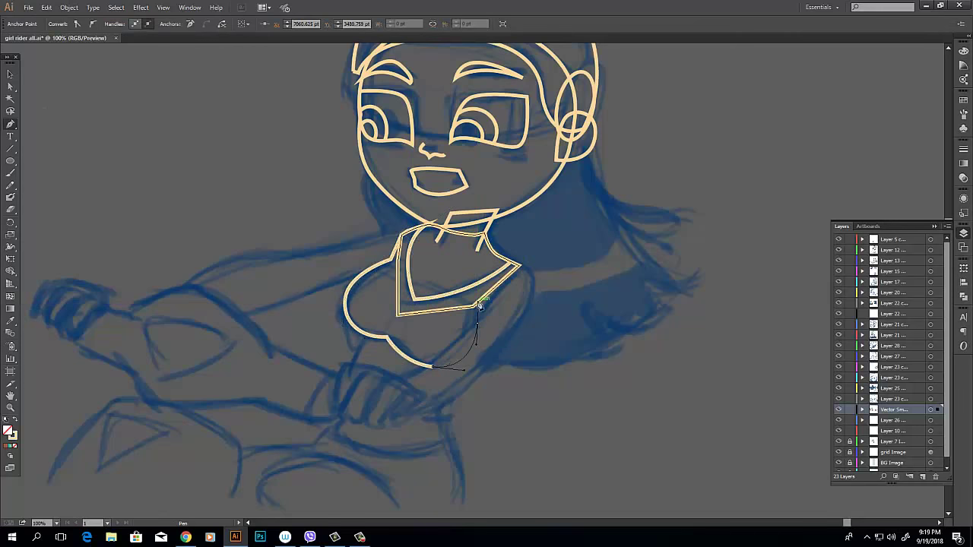
pyautogui.moveTo(479, 304); pyautogui.dragTo(477, 315)
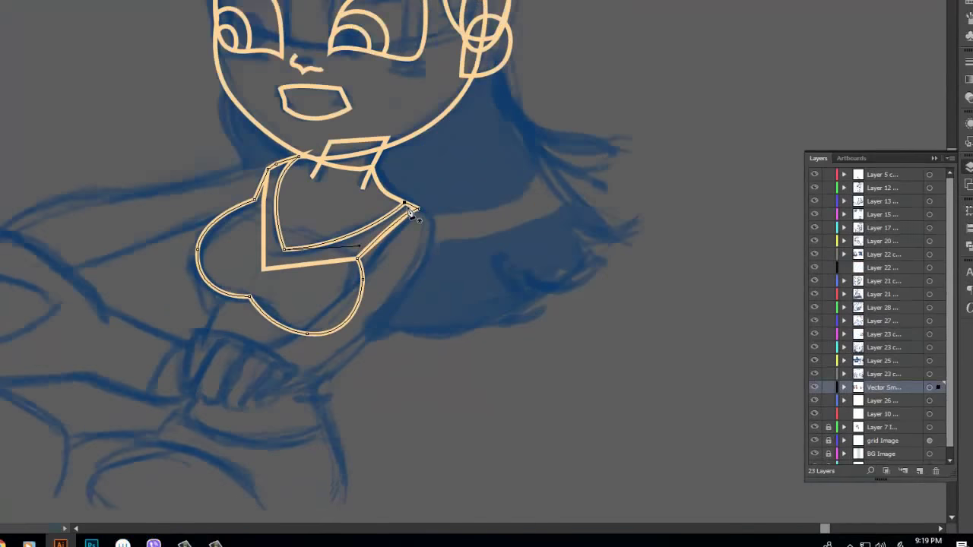
# - Trace the strap running down from the collar tip and the four-cornered waist section
pyautogui.click(533, 296)
pyautogui.moveTo(500, 375); pyautogui.dragTo(495, 378)
pyautogui.click(468, 350)
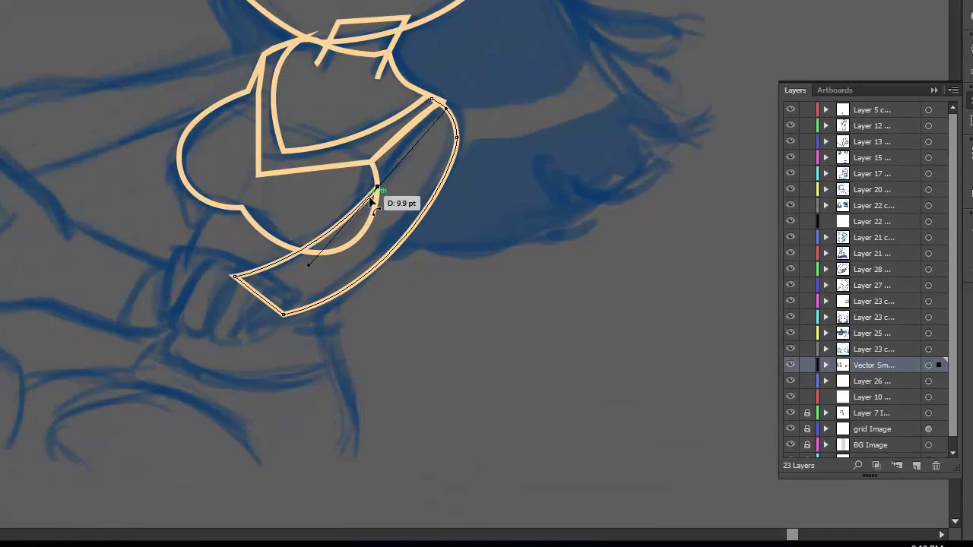
pyautogui.click(432, 99)
pyautogui.scroll(-3, 342, 228)
pyautogui.click(272, 103)
pyautogui.click(210, 230)
pyautogui.click(372, 238)
pyautogui.click(369, 156)
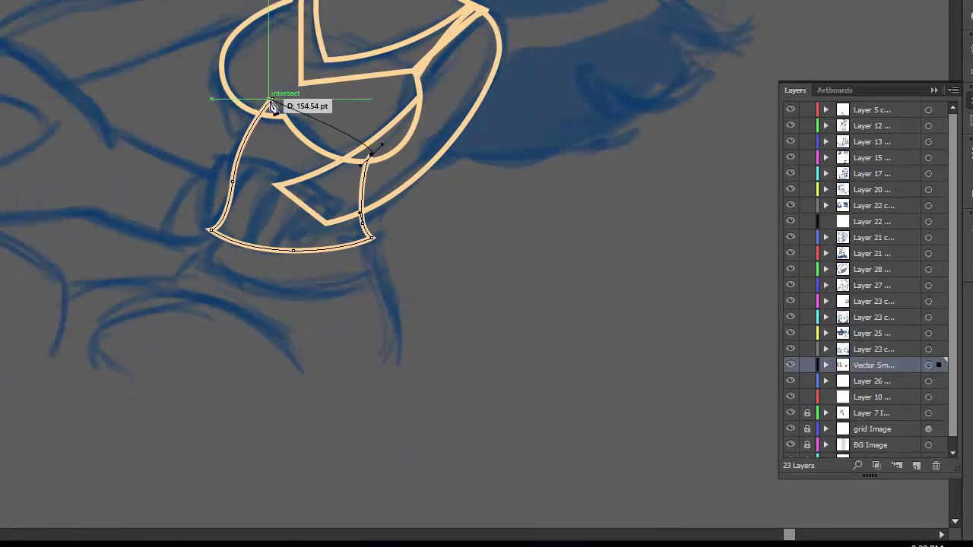
pyautogui.click(272, 102)
# - Trace the wedge-shaped skirt section below the waist
pyautogui.scroll(-1, 272, 103)
pyautogui.moveTo(199, 196)
pyautogui.mouseDown()
pyautogui.moveTo(188, 230)
pyautogui.moveTo(165, 251)
pyautogui.mouseUp()
pyautogui.click(355, 199)
pyautogui.click(217, 182)
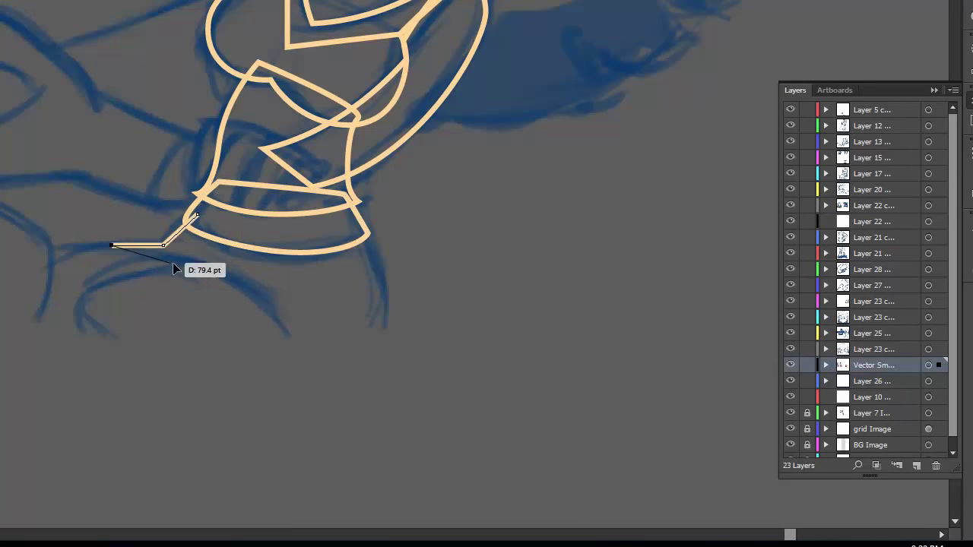
pyautogui.click(198, 217)
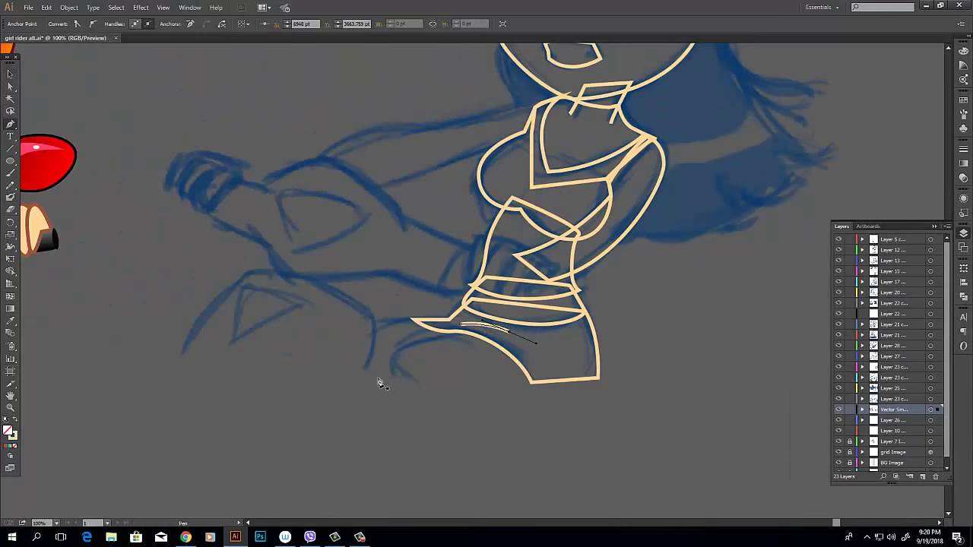
# - Outline the shoe with a curved top edge and closed toe
pyautogui.click(369, 377)
pyautogui.moveTo(448, 333); pyautogui.dragTo(541, 335)
pyautogui.click(459, 378)
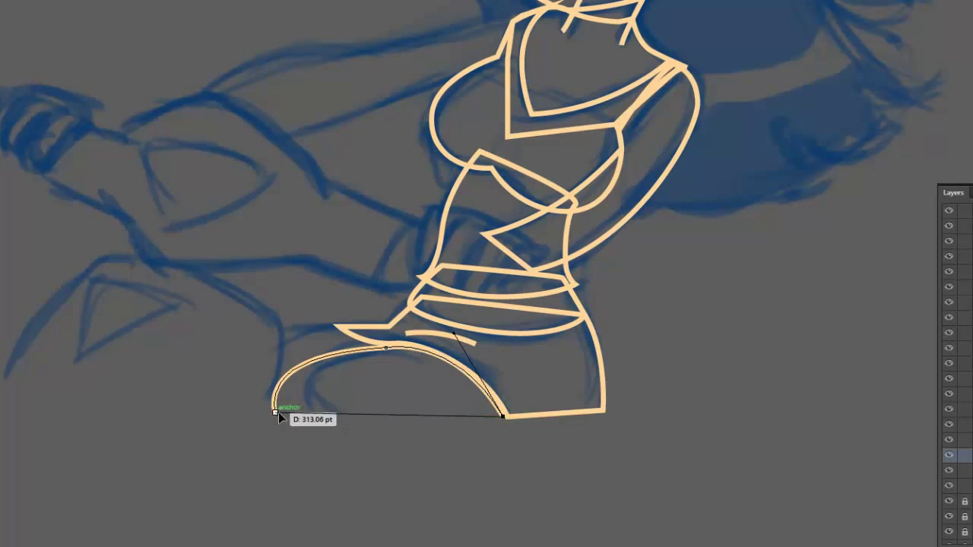
pyautogui.click(369, 377)
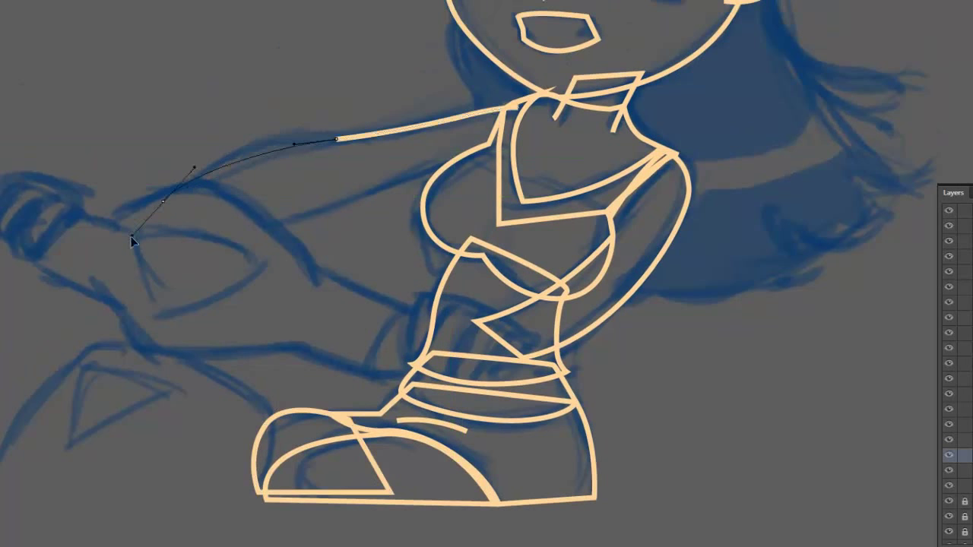
# - Outline the outstretched arm, looping around the hand
pyautogui.moveTo(132, 240)
pyautogui.mouseDown()
pyautogui.moveTo(119, 218)
pyautogui.moveTo(43, 191)
pyautogui.mouseUp()
pyautogui.moveTo(67, 247); pyautogui.dragTo(108, 254)
pyautogui.moveTo(330, 207); pyautogui.dragTo(391, 183)
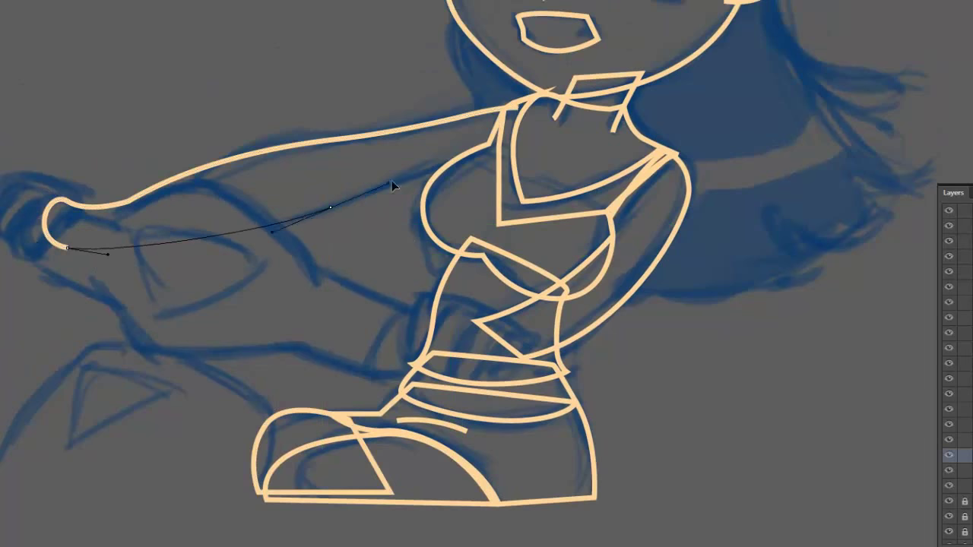
pyautogui.click(521, 174)
# - Trace the flowing hair from the head down behind the body, with spikes and curls
pyautogui.moveTo(465, 22); pyautogui.dragTo(282, 98)
pyautogui.click(270, 64)
pyautogui.moveTo(444, 375); pyautogui.dragTo(521, 384)
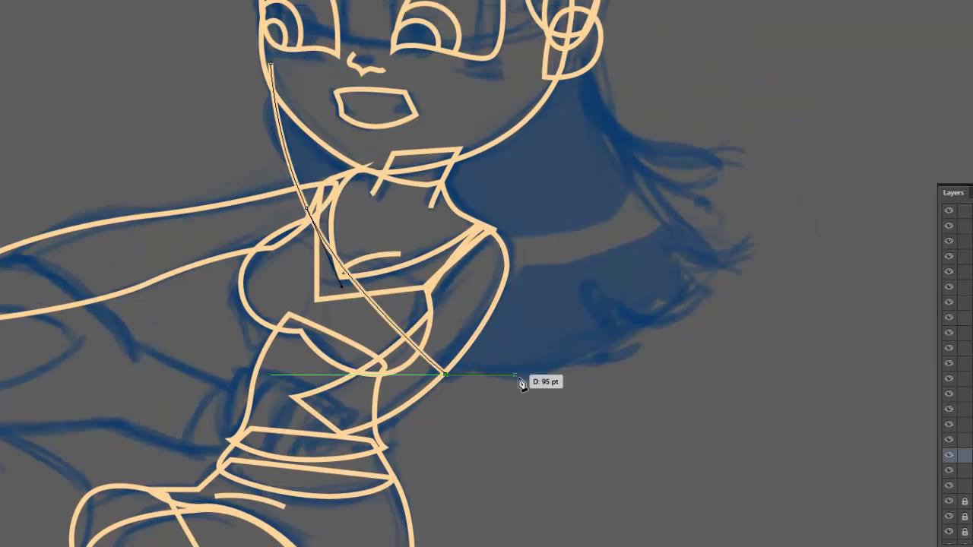
pyautogui.click(539, 372)
pyautogui.click(515, 327)
pyautogui.click(559, 367)
pyautogui.click(684, 318)
pyautogui.click(593, 266)
pyautogui.moveTo(691, 295); pyautogui.dragTo(765, 239)
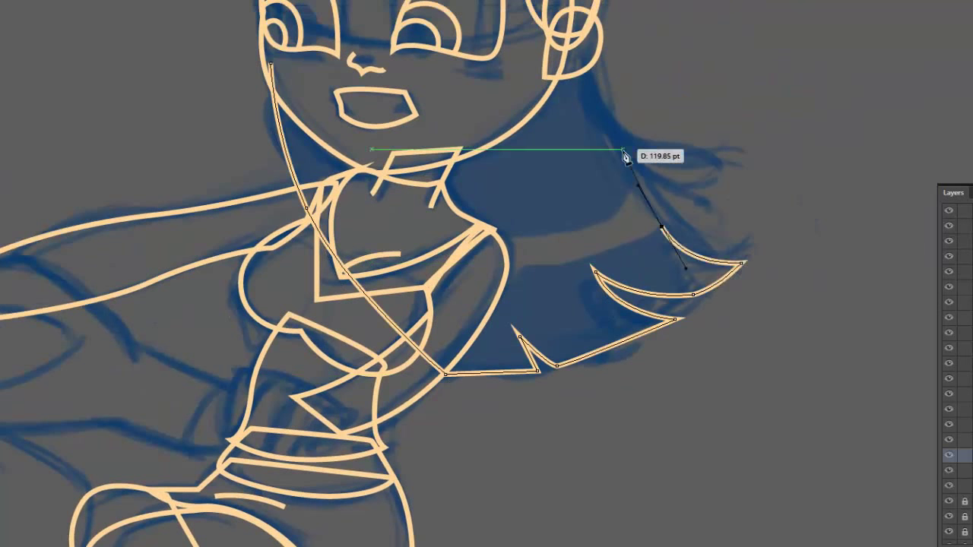
pyautogui.scroll(5, 623, 156)
pyautogui.moveTo(623, 156)
pyautogui.mouseDown()
pyautogui.moveTo(568, 317)
pyautogui.moveTo(578, 326)
pyautogui.mouseUp()
pyautogui.scroll(-5, 122, 353)
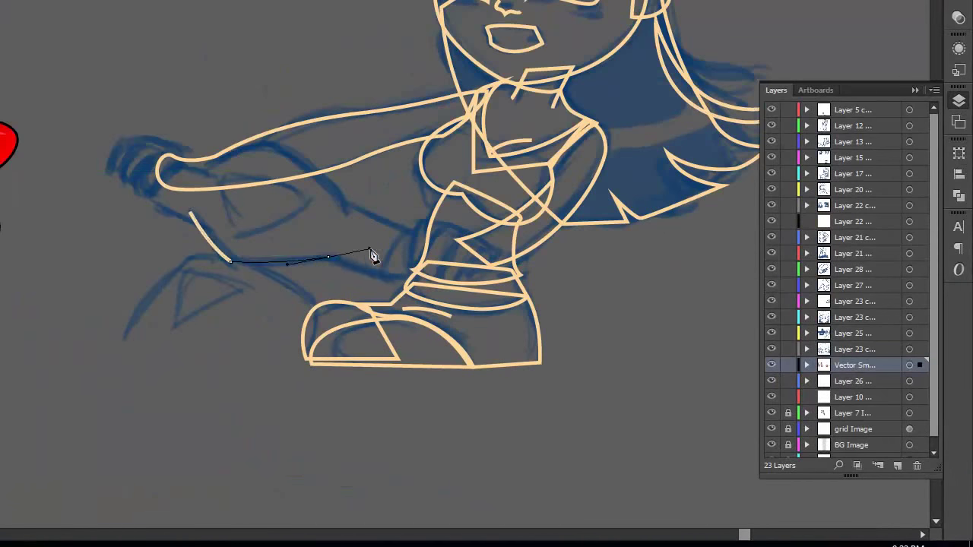
# - Trace the forearm outline with four corners and a curved edge
pyautogui.click(378, 272)
pyautogui.click(406, 231)
pyautogui.click(349, 210)
pyautogui.moveTo(287, 151); pyautogui.dragTo(244, 143)
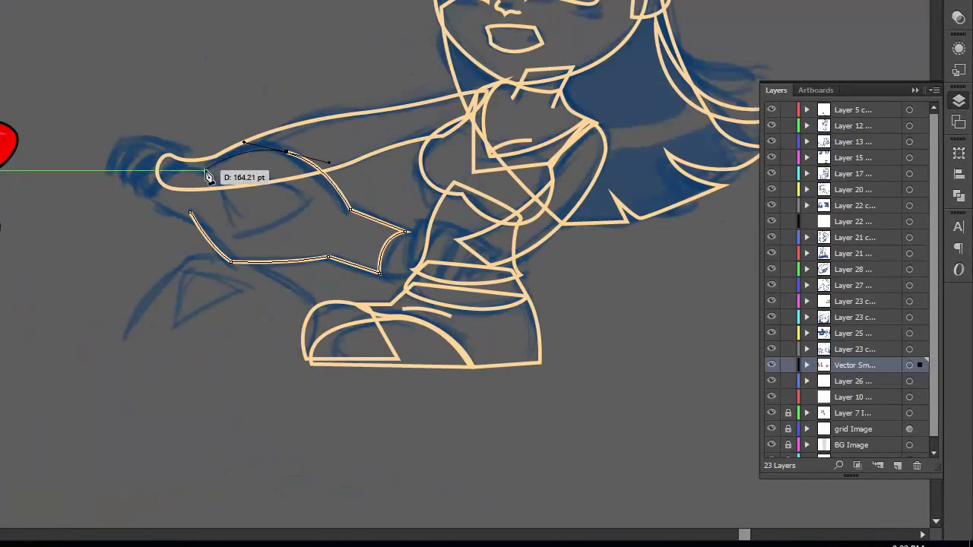
pyautogui.click(160, 200)
# - Trace a curved closed outline around the lower arm near the shoe
pyautogui.moveTo(236, 242); pyautogui.dragTo(230, 182)
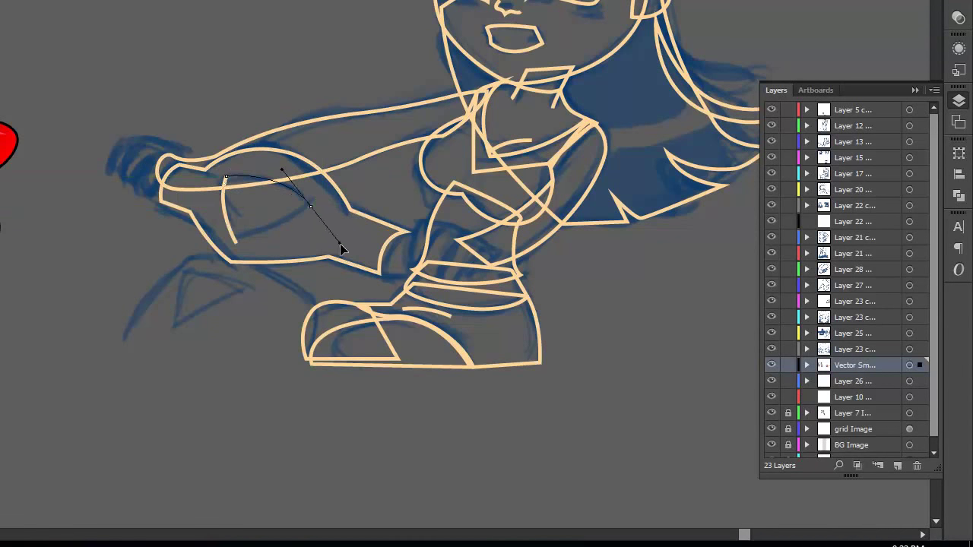
pyautogui.click(303, 364)
pyautogui.click(313, 302)
pyautogui.click(242, 256)
pyautogui.moveTo(180, 262); pyautogui.dragTo(160, 278)
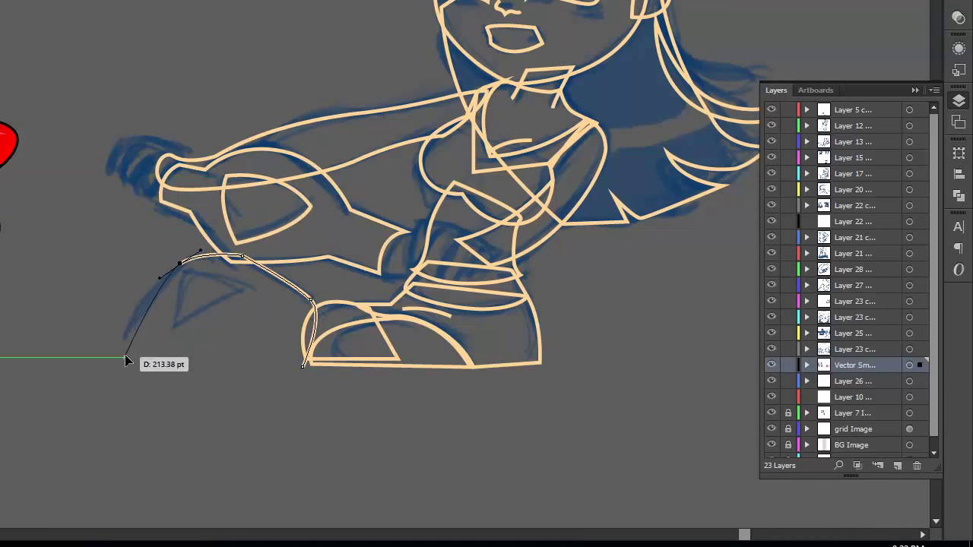
pyautogui.click(123, 366)
# - Add a thin path below the arm and a small tilted ellipse at the hip
pyautogui.click(150, 365)
pyautogui.click(194, 260)
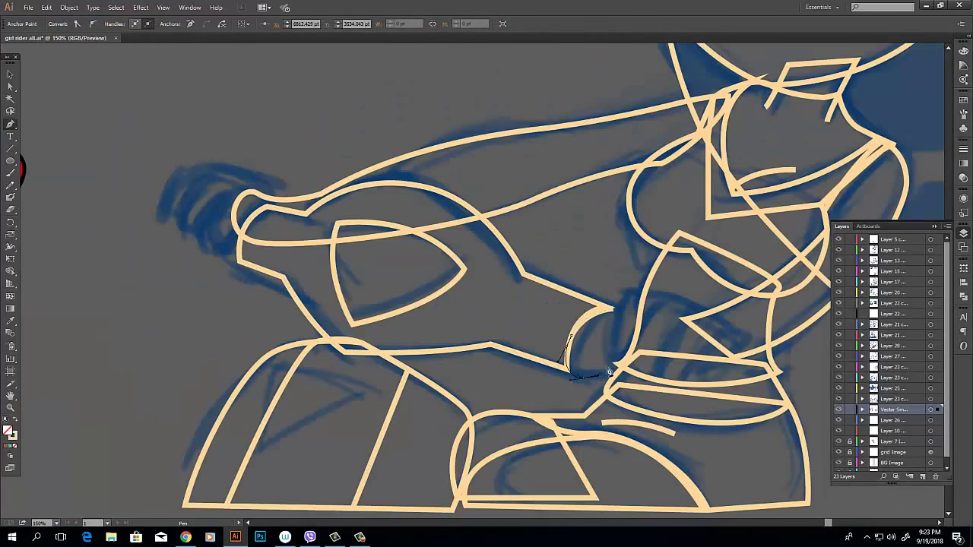
pyautogui.moveTo(570, 380); pyautogui.dragTo(640, 307)
pyautogui.press('v')
pyautogui.hotkey('ctrl', '-')
pyautogui.hotkey('ctrl', '+')
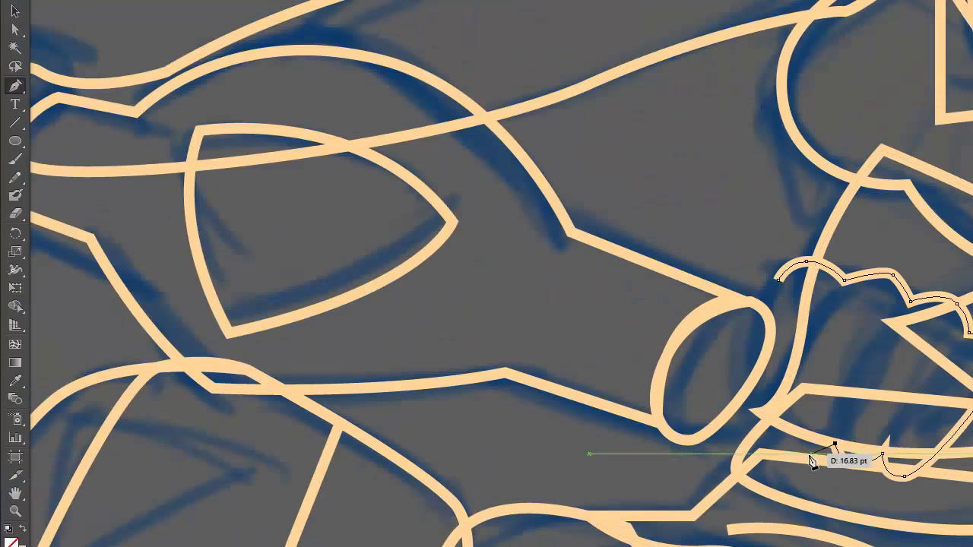
# - Begin tracing the hand outline with curved anchor points
pyautogui.click(827, 302)
pyautogui.moveTo(786, 431); pyautogui.dragTo(778, 483)
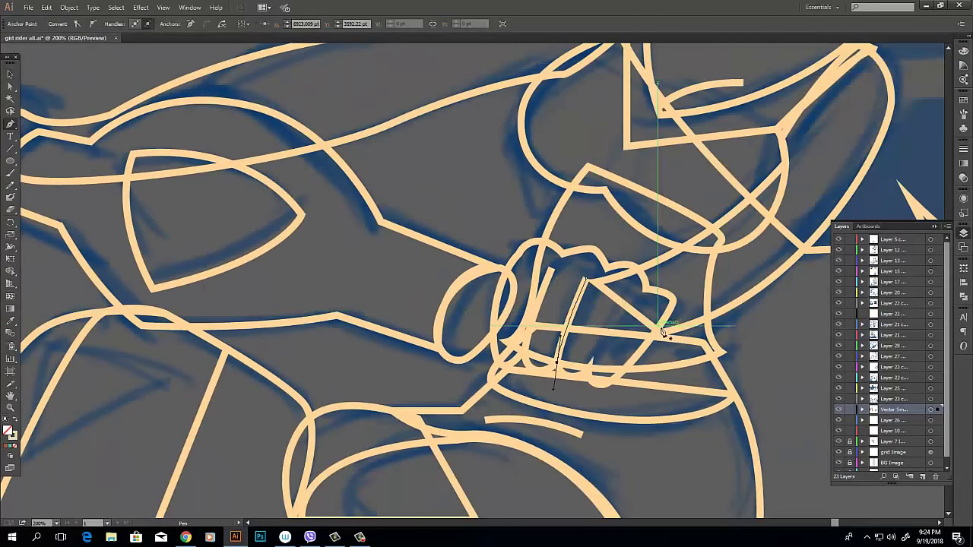
pyautogui.moveTo(689, 331); pyautogui.dragTo(619, 429)
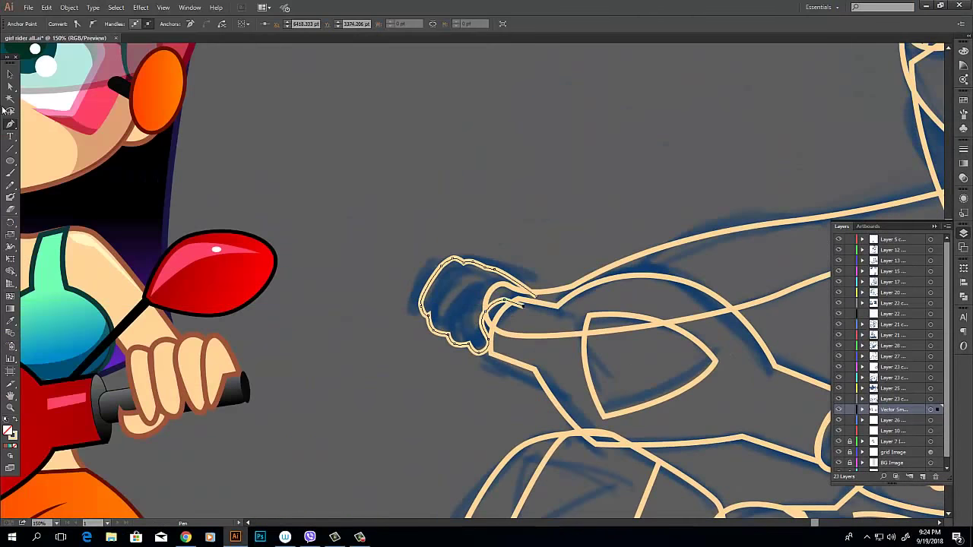
# - Undo the last edit to the hand path
pyautogui.hotkey('ctrl', 'z')
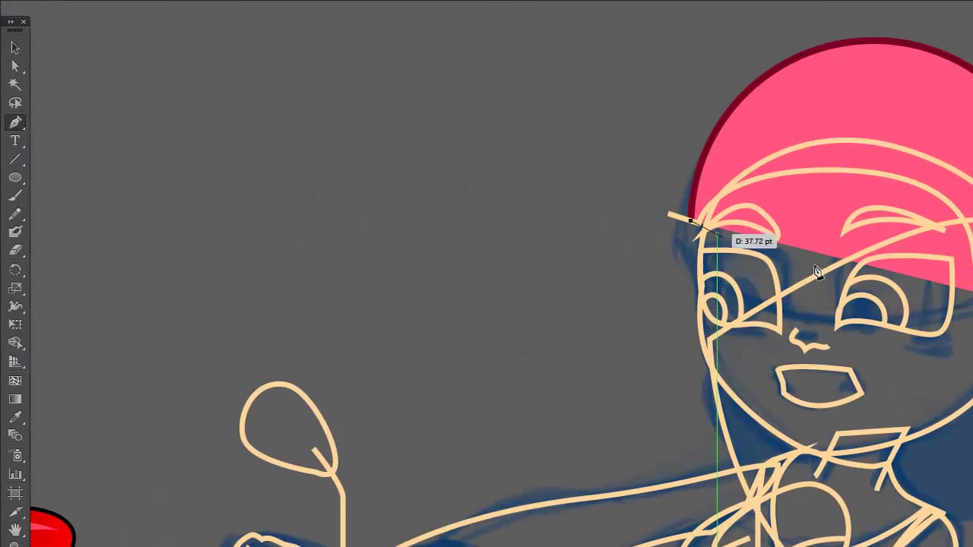
# - Select the helmet and face shapes and try a peach fill on the face
pyautogui.press('v')
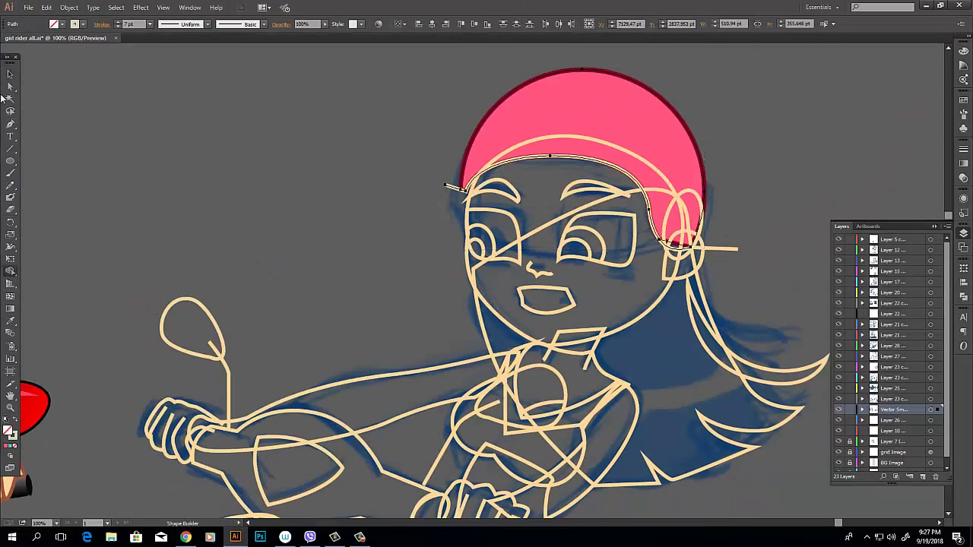
pyautogui.click(293, 197)
pyautogui.click(587, 140)
pyautogui.hotkey('ctrl', '-')
pyautogui.click(597, 145)
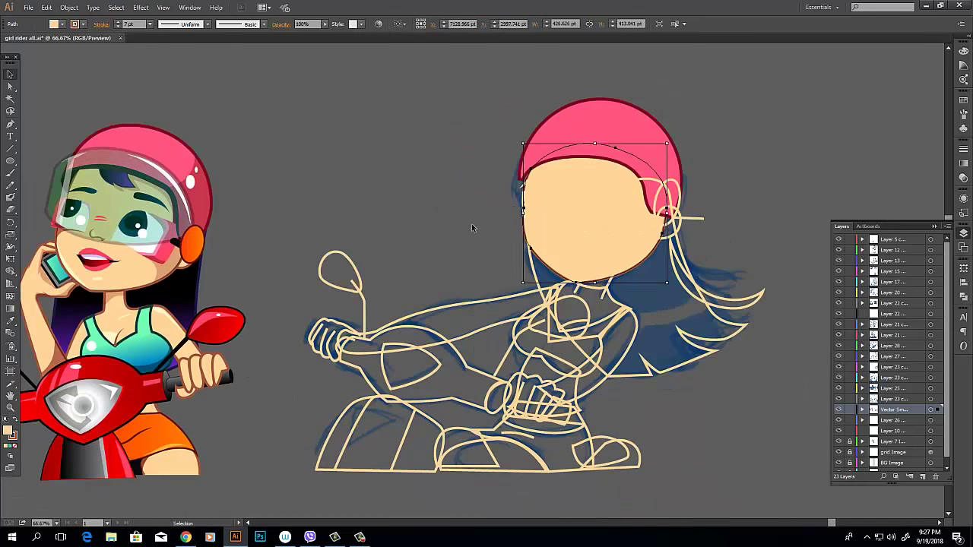
# - Undo that fill, then give every shape a dark maroon stroke via the Color Picker
pyautogui.hotkey('ctrl', 'z')
pyautogui.hotkey('ctrl', 'a')
pyautogui.doubleClick(9, 430)
pyautogui.press('Return')
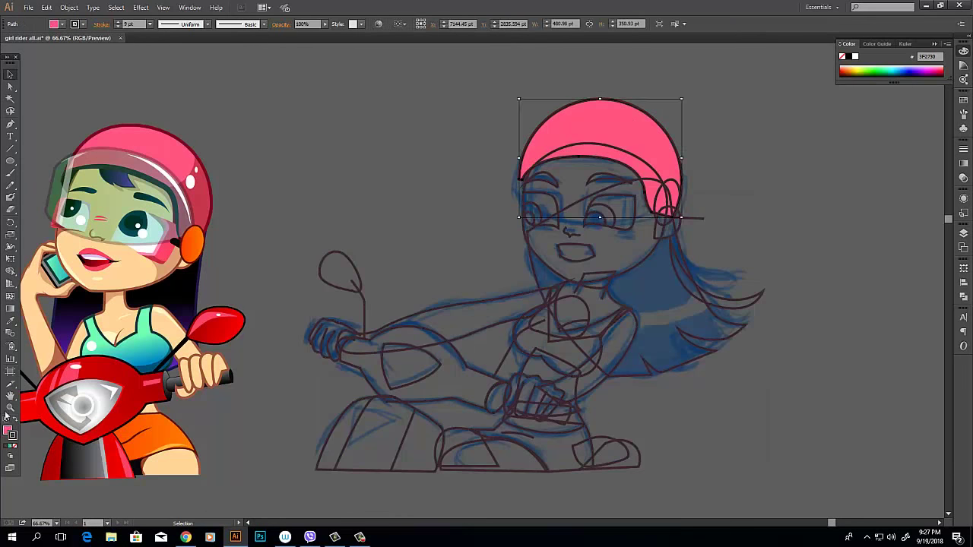
# - Fill the face, ear, arms and body peach, the top teal gradient, and the eyes white
pyautogui.click(578, 243)
pyautogui.click(668, 220)
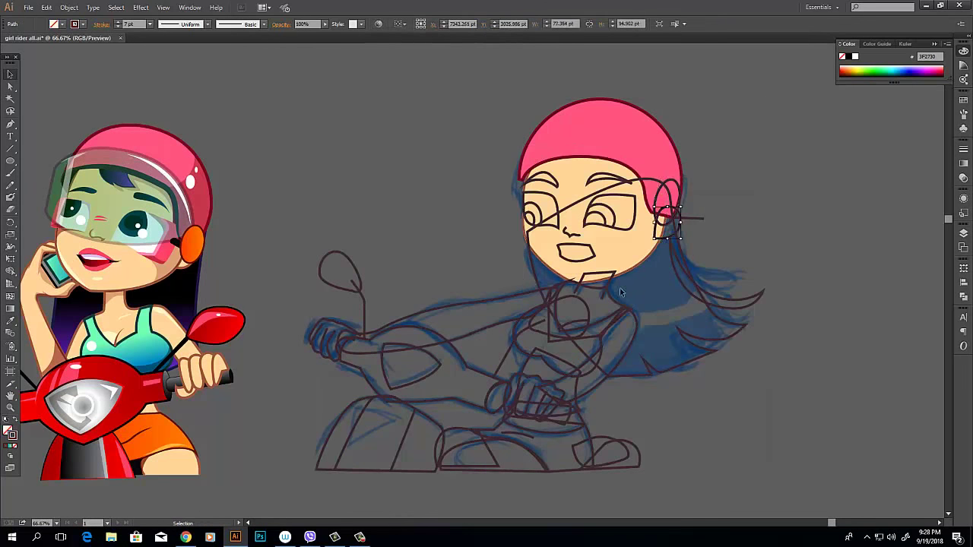
pyautogui.keyDown('shift'); pyautogui.click(586, 337); pyautogui.keyUp('shift')
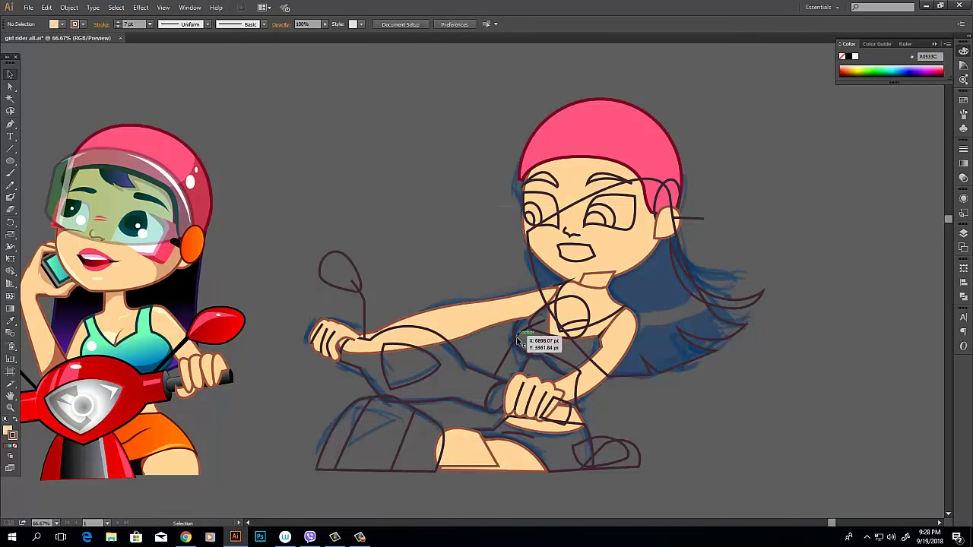
pyautogui.click(543, 337)
pyautogui.click(528, 225)
pyautogui.click(138, 228)
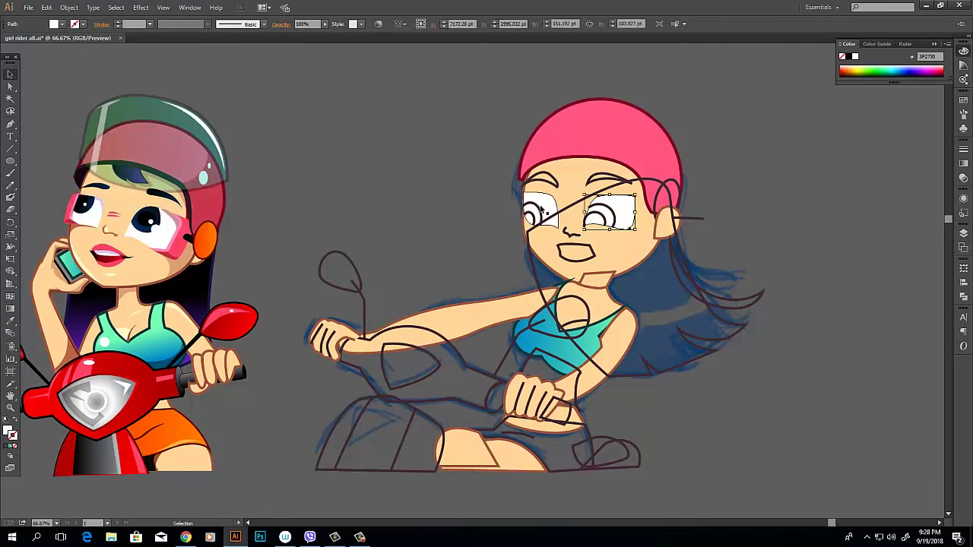
# - Eyedrop the reference eye's dark gradient onto the first pupil
pyautogui.hotkey('ctrl', '+')
pyautogui.hotkey('ctrl', '+')
pyautogui.press('+')
pyautogui.hotkey('ctrl', '-')
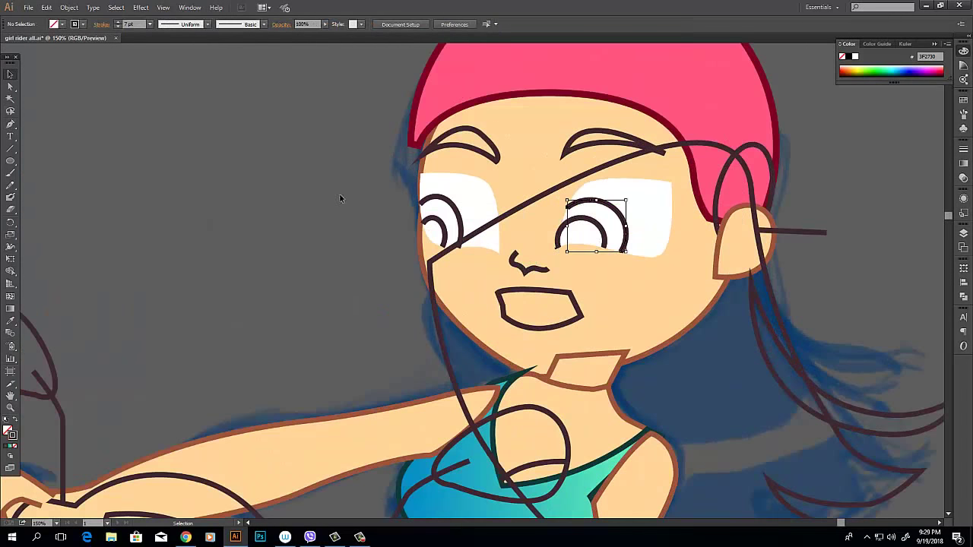
pyautogui.hotkey('ctrl', '-')
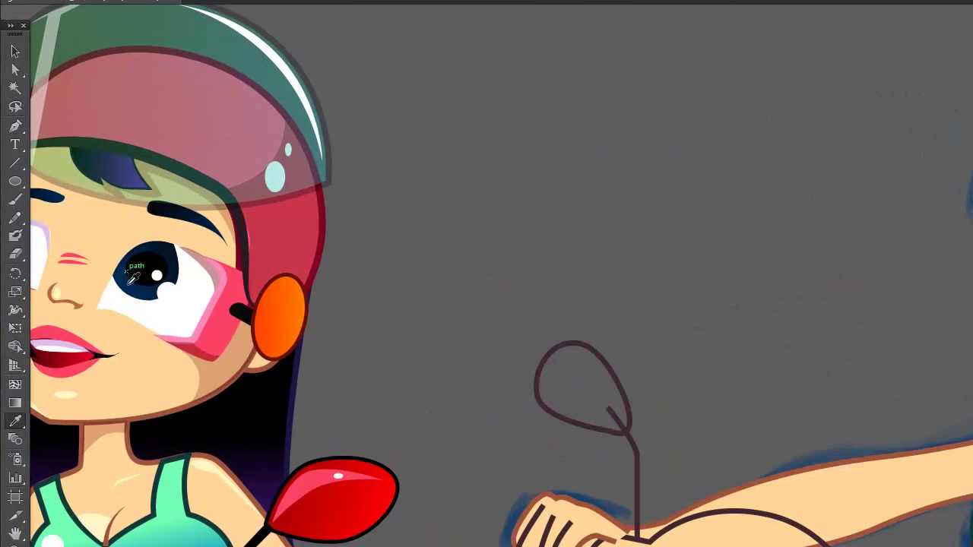
pyautogui.click(130, 279)
# - Trim the pupil to its eye white with Shape Builder, then reshape its edges and stroke weight
pyautogui.hotkey('ctrl', '+')
pyautogui.hotkey('ctrl', '+')
pyautogui.hotkey('ctrl', '+')
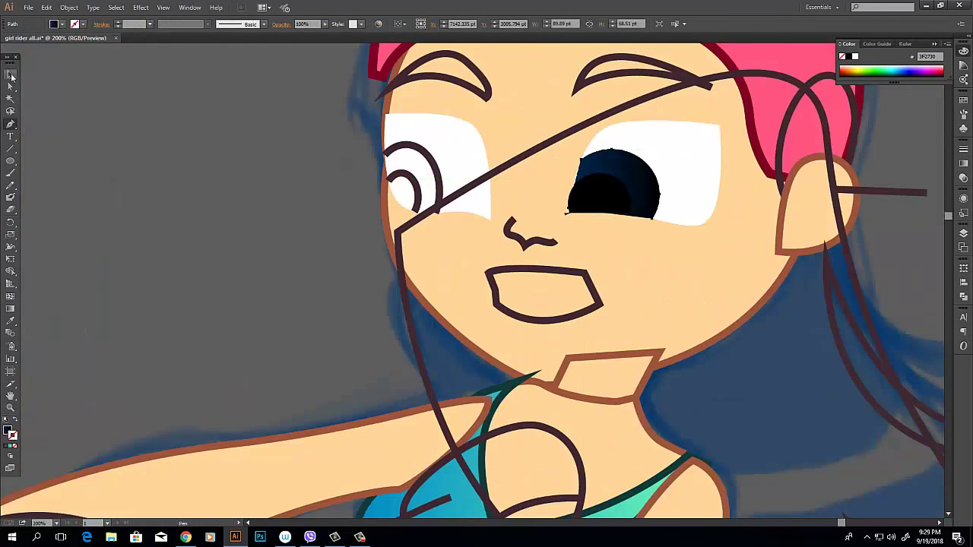
pyautogui.keyDown('shift'); pyautogui.click(684, 174); pyautogui.keyUp('shift')
pyautogui.click(11, 272)
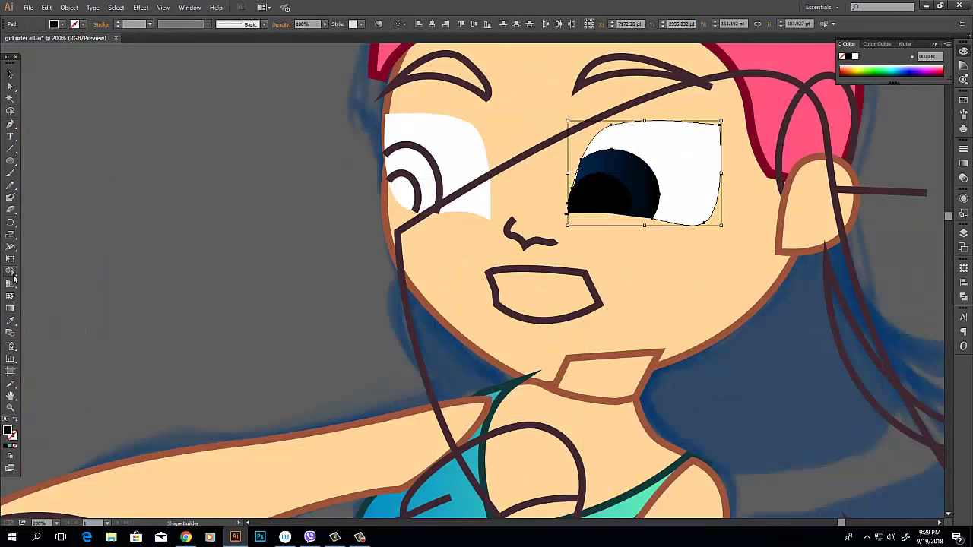
pyautogui.click(587, 170)
pyautogui.press('a')
pyautogui.moveTo(586, 218); pyautogui.dragTo(595, 115)
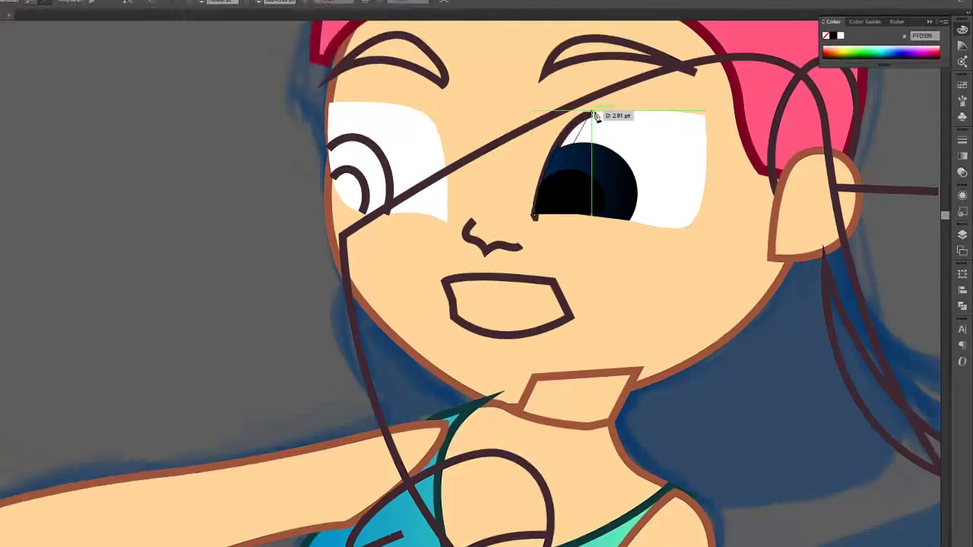
pyautogui.moveTo(535, 215); pyautogui.dragTo(538, 248)
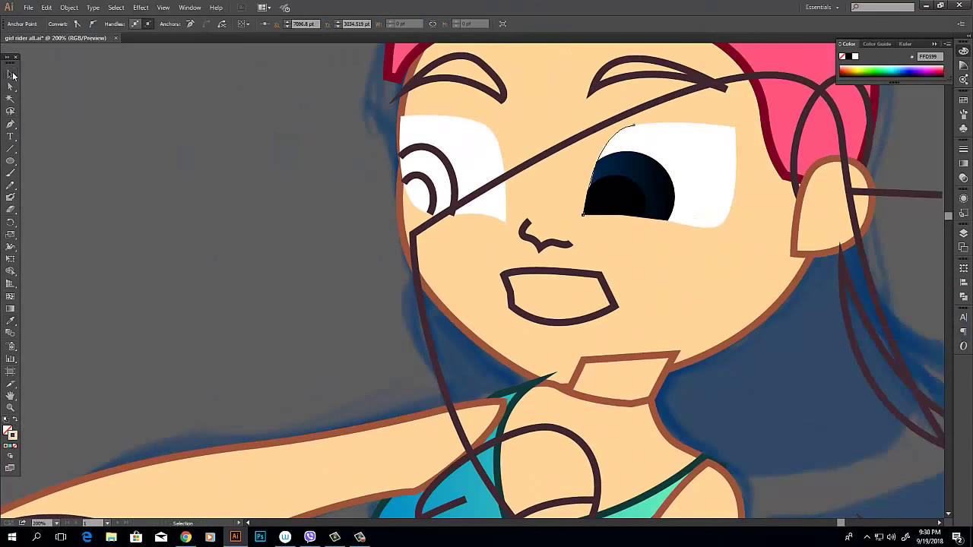
pyautogui.click(150, 23)
pyautogui.click(166, 138)
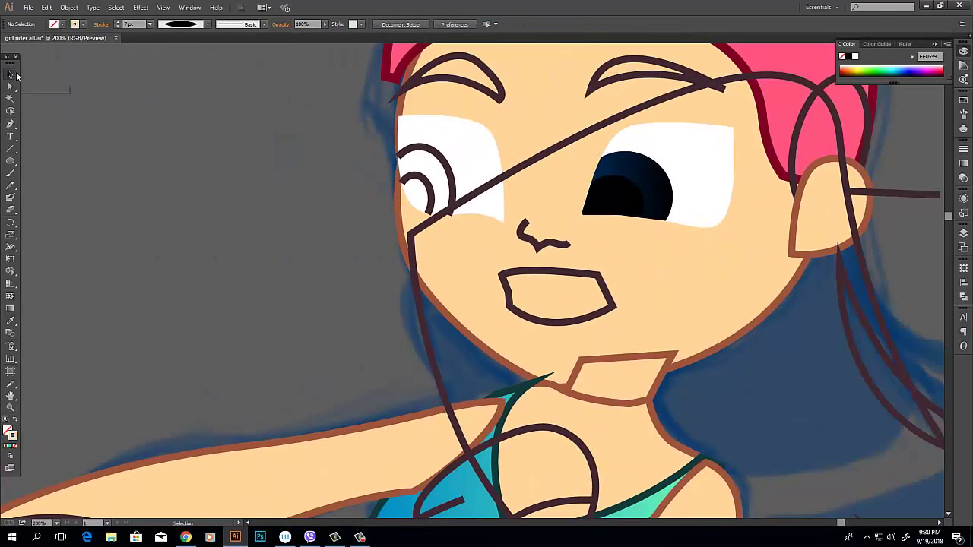
# - Replace the left eye's swirl lines with a dark pupil circle and trim it to the eye white
pyautogui.click(445, 209)
pyautogui.press('Delete')
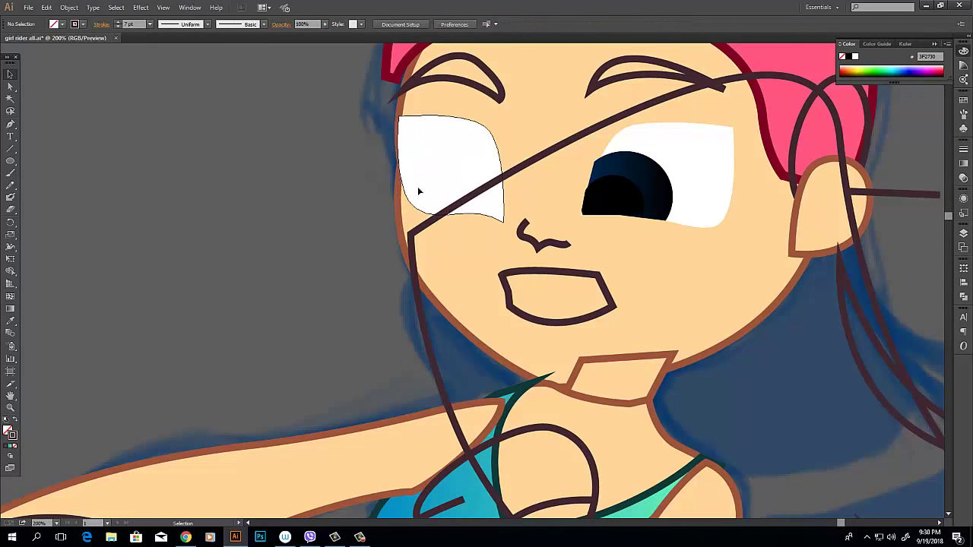
pyautogui.moveTo(453, 238); pyautogui.dragTo(454, 234)
pyautogui.press('v')
pyautogui.click(475, 180)
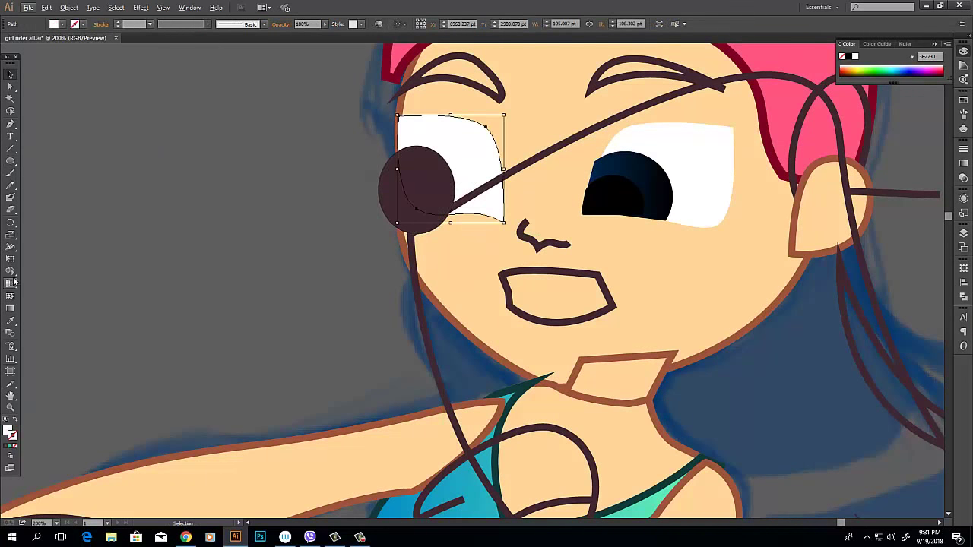
pyautogui.keyDown('shift'); pyautogui.click(394, 211); pyautogui.keyUp('shift')
pyautogui.hotkey('shift', 'm')
pyautogui.hotkey('ctrl', '-')
pyautogui.hotkey('ctrl', '-')
pyautogui.press('p')
pyautogui.click(754, 216)
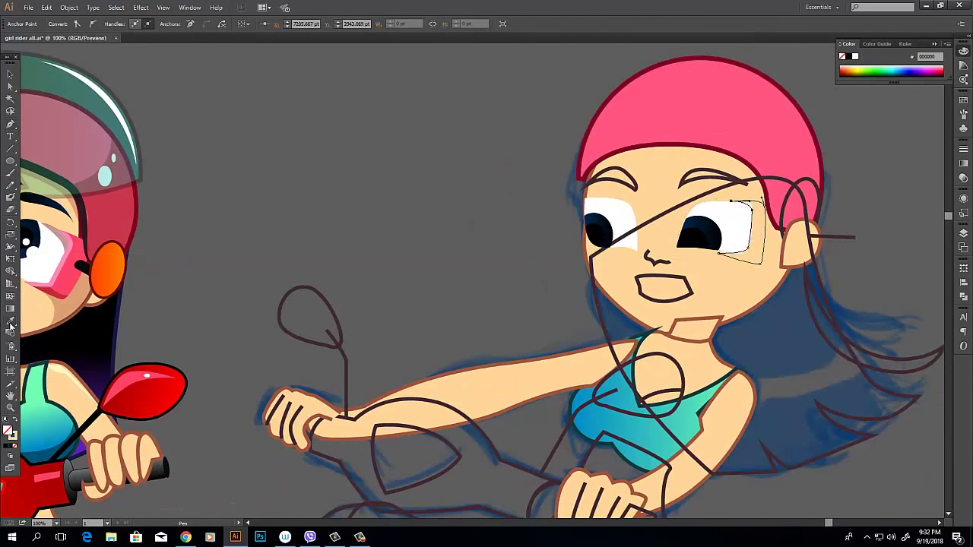
# - Draw a pink patch beside the left eye and tuck it behind the eye white
pyautogui.hotkey('ctrl', '+')
pyautogui.click(373, 79)
pyautogui.click(421, 150)
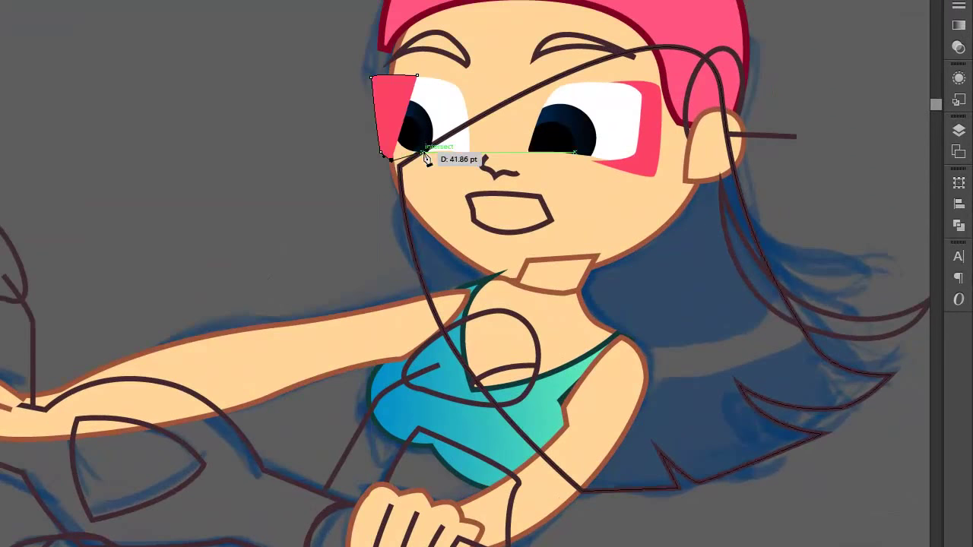
pyautogui.click(392, 129)
pyautogui.click(373, 79)
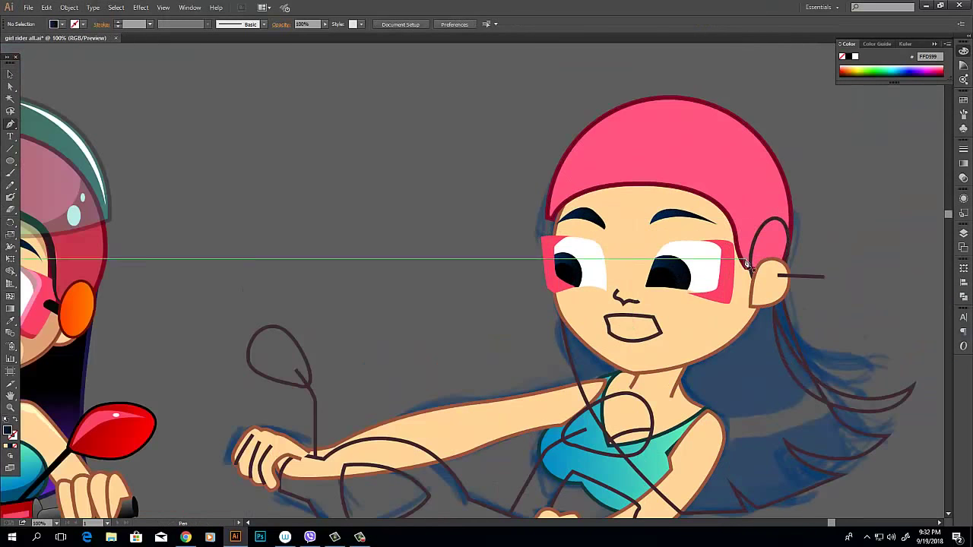
# - Draw the dark band along the helmet's lower brim
pyautogui.click(747, 263)
pyautogui.click(750, 220)
pyautogui.click(618, 190)
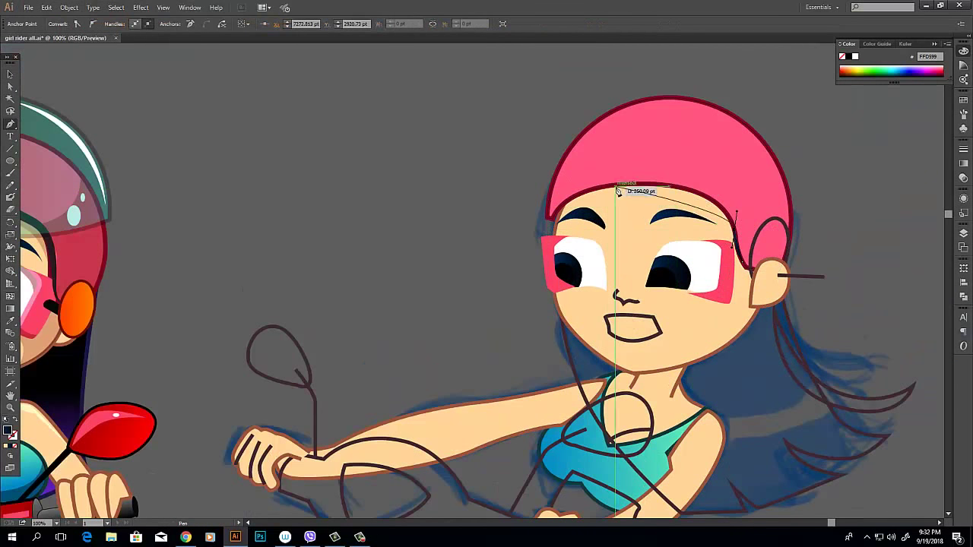
pyautogui.click(555, 226)
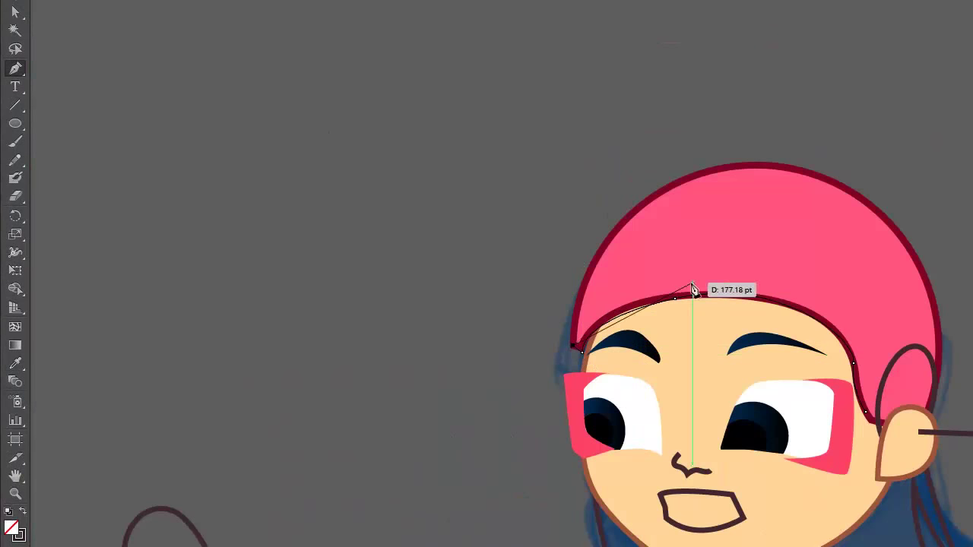
pyautogui.click(865, 412)
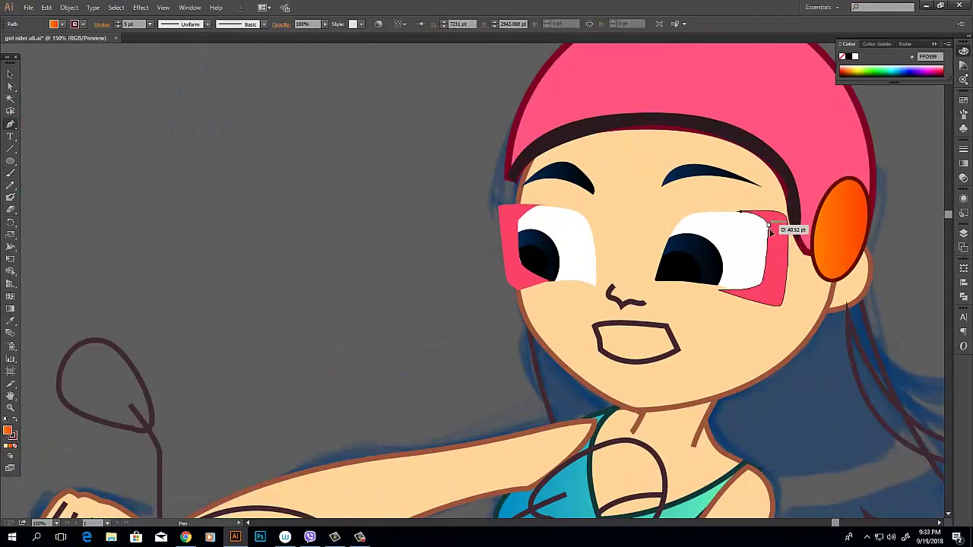
# - Finish tracing the right eye patch and fill it pink FF9485
pyautogui.click(767, 278)
pyautogui.click(718, 290)
pyautogui.doubleClick(8, 431)
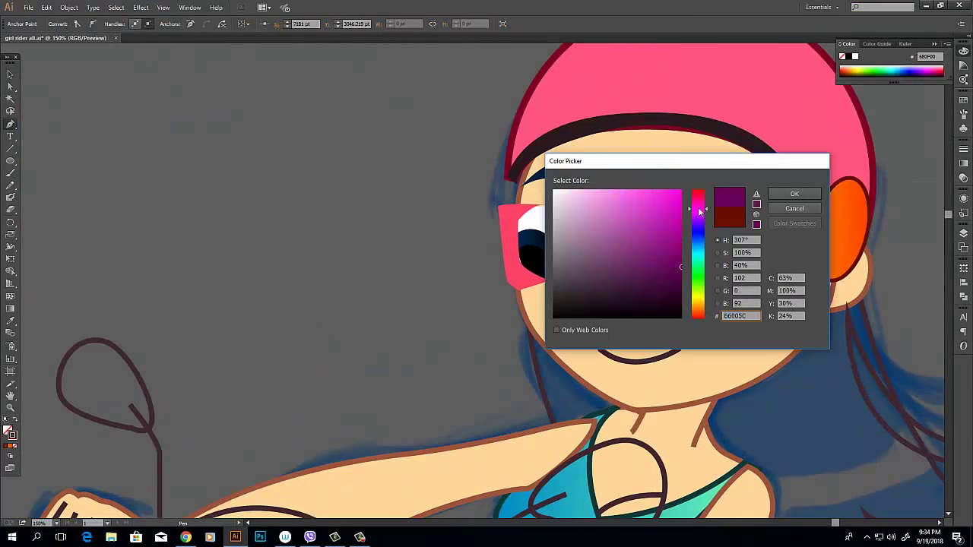
pyautogui.press('Return')
pyautogui.press('Escape')
pyautogui.hotkey('ctrl', '=')
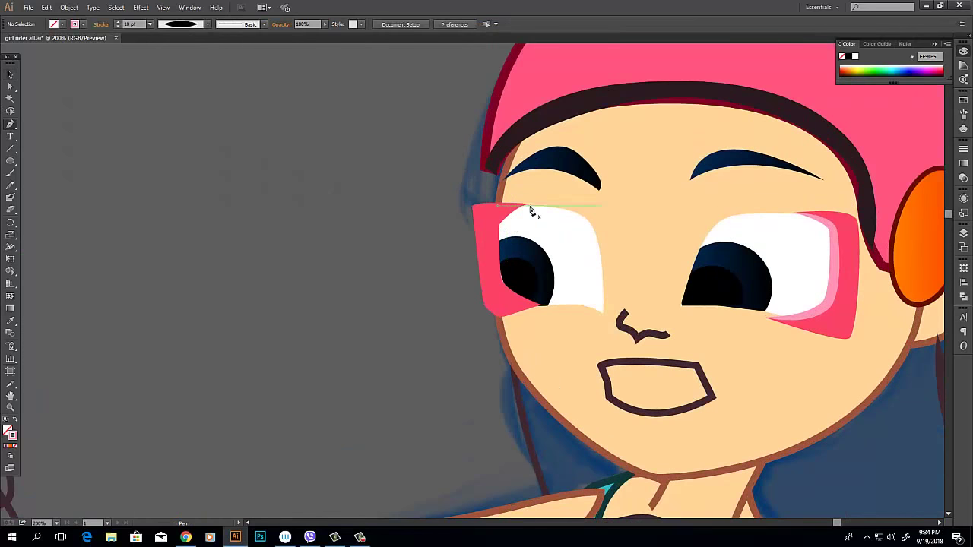
pyautogui.hotkey('ctrl', 'shift', '[')
# - Curve the path down along the left eye and start a new patch path there
pyautogui.scroll(-3, 530, 204)
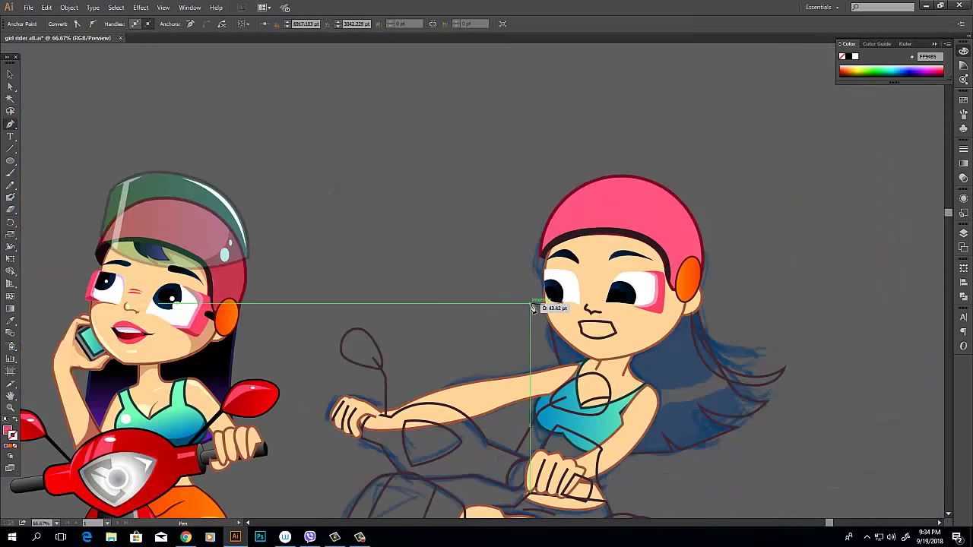
pyautogui.scroll(1, 545, 276)
pyautogui.moveTo(528, 266); pyautogui.dragTo(556, 266)
pyautogui.click(538, 323)
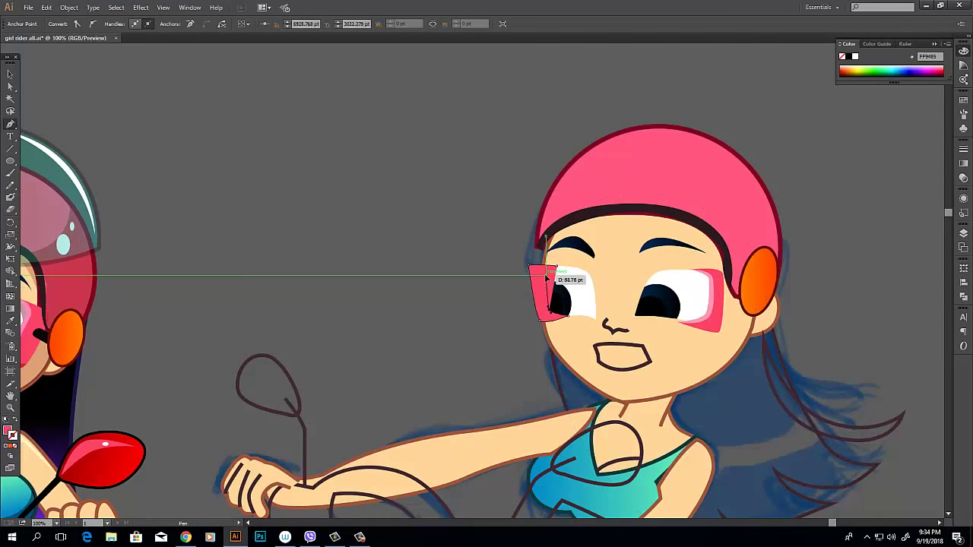
pyautogui.hotkey('ctrl', '=')
pyautogui.hotkey('ctrl', '-')
pyautogui.press('i')
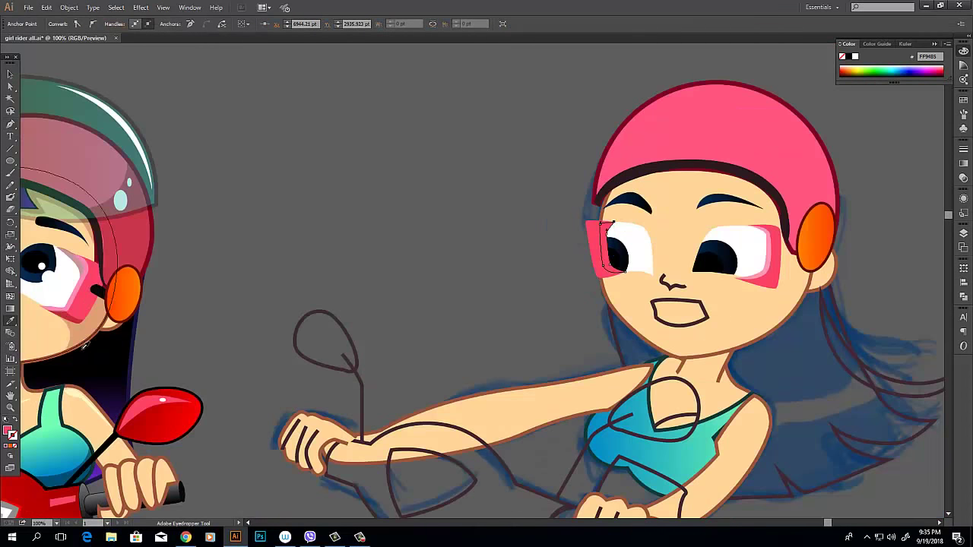
# - Select the right-eye pupil, then the left and right pink eye patches
pyautogui.press('v')
pyautogui.click(714, 256)
pyautogui.hotkey('ctrl', '=')
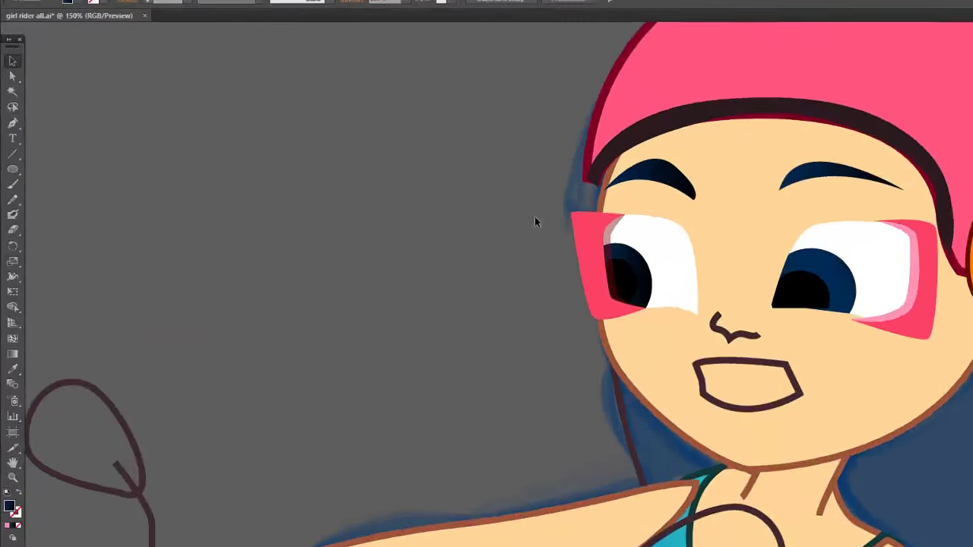
pyautogui.press('a')
pyautogui.click(693, 255)
pyautogui.press('v')
pyautogui.click(633, 239)
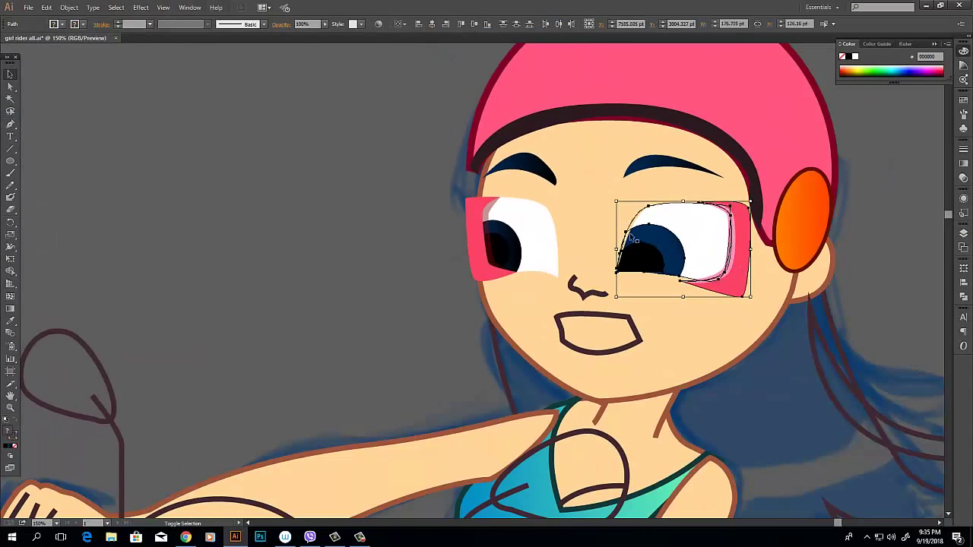
# - Pen-draw a closed curved eyebrow shape on the forehead
pyautogui.click(278, 261)
pyautogui.scroll(-1, 278, 261)
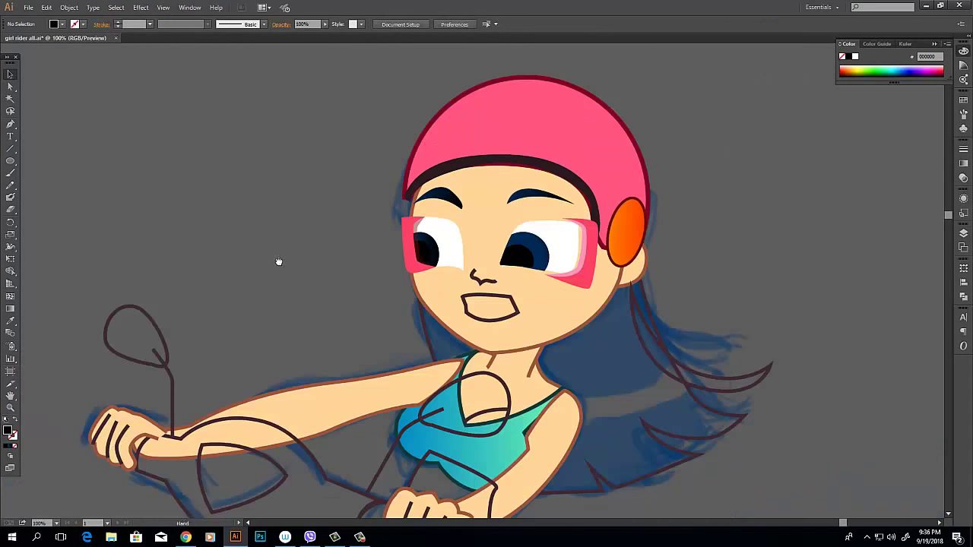
pyautogui.press('p')
pyautogui.click(532, 204)
pyautogui.moveTo(565, 187); pyautogui.dragTo(601, 196)
pyautogui.click(532, 204)
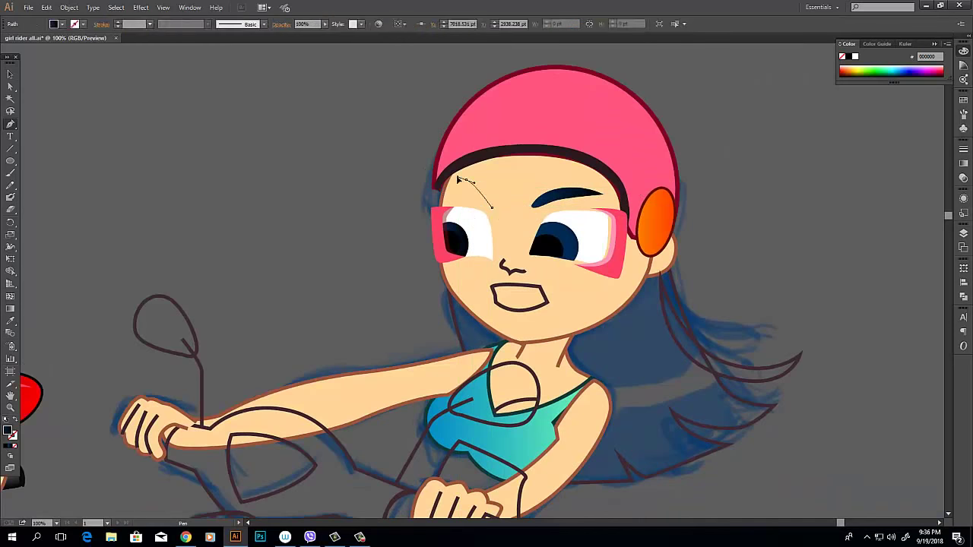
# - Set the nose stroke to dark brown #3D3026 and select the mirror shape
pyautogui.press('v')
pyautogui.doubleClick(14, 435)
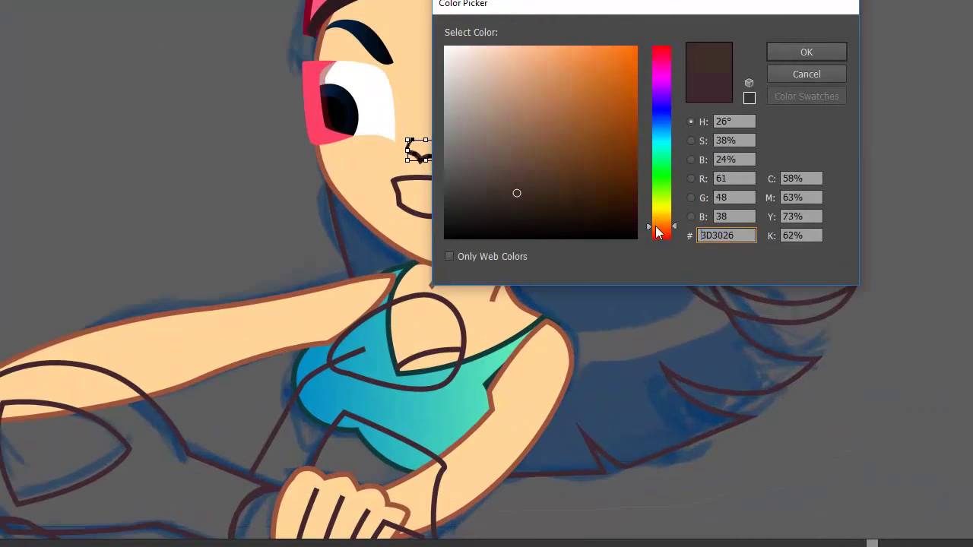
pyautogui.press('Return')
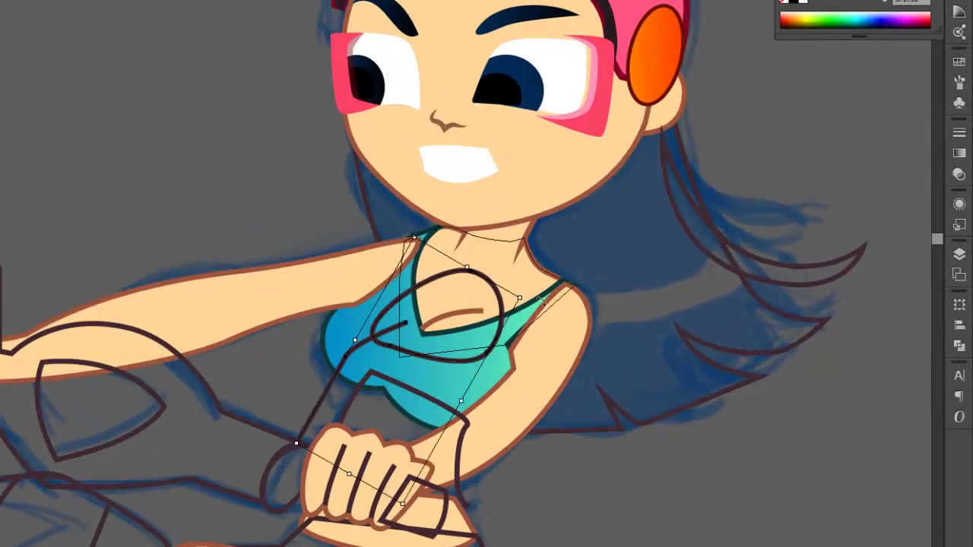
pyautogui.moveTo(343, 401); pyautogui.dragTo(305, 402)
# - Give the scooter shapes the red gradient and copy the hand's skin colour onto the finger lines
pyautogui.press('.')
pyautogui.scroll(3, 201, 151)
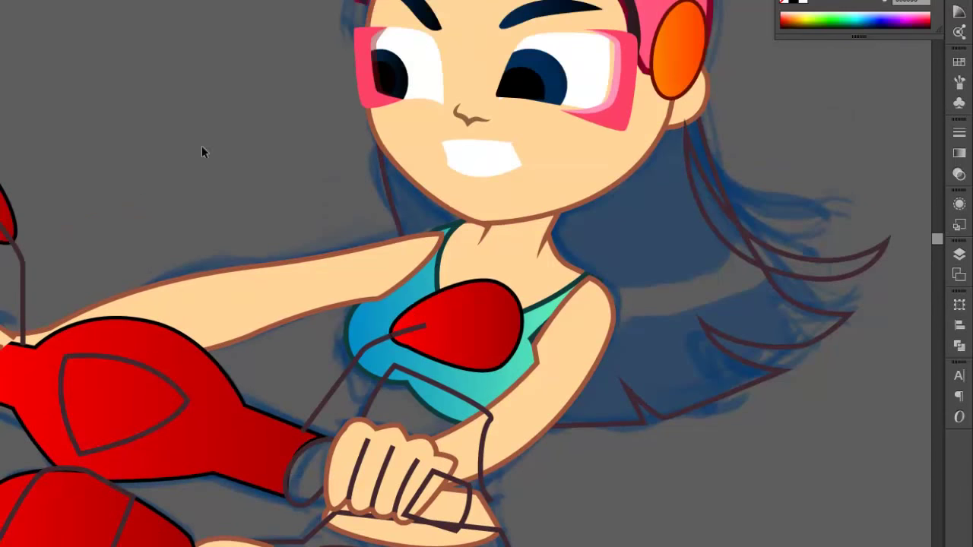
pyautogui.click(350, 379)
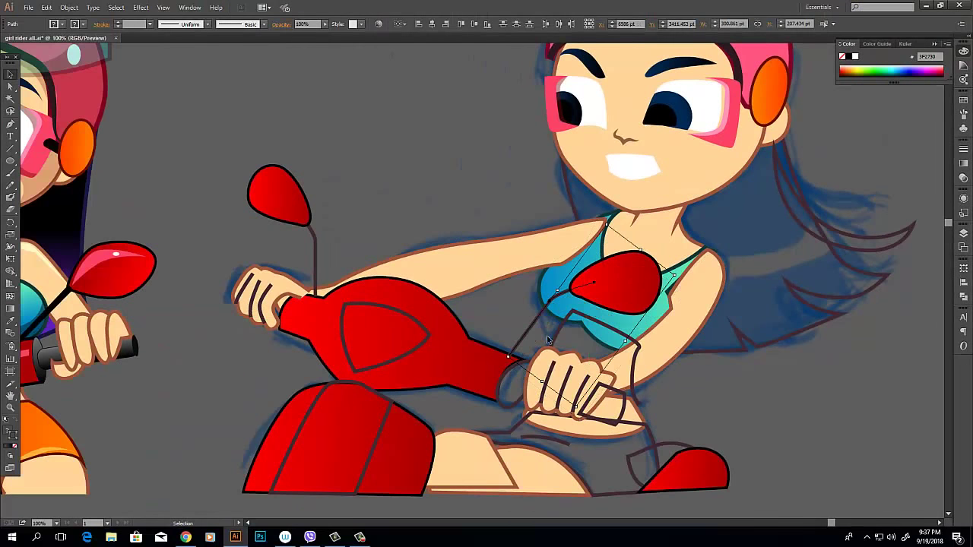
pyautogui.click(262, 296)
pyautogui.press('i')
pyautogui.click(277, 297)
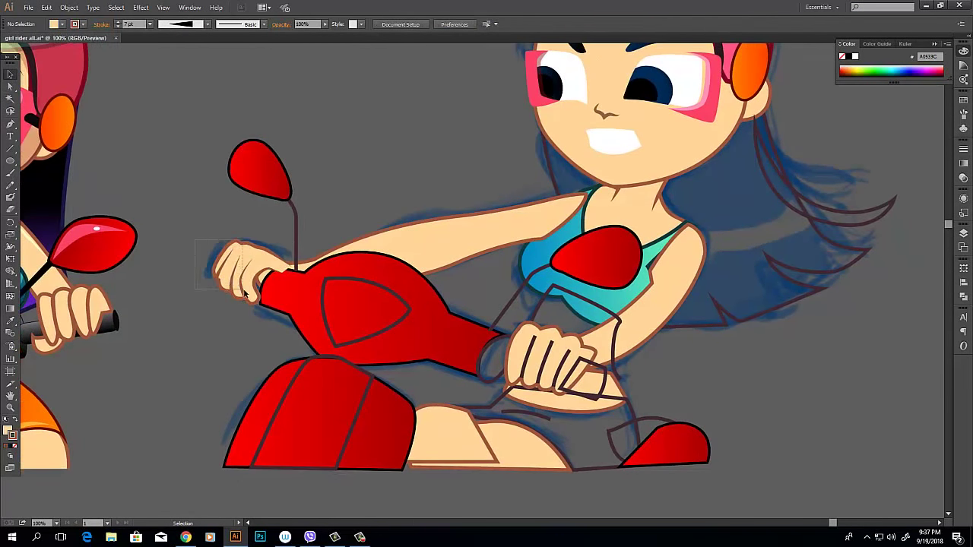
pyautogui.press('v')
# - Bring the dark handlebar grip piece in front of the right hand
pyautogui.click(373, 246)
pyautogui.press('p')
pyautogui.scroll(1, 257, 283)
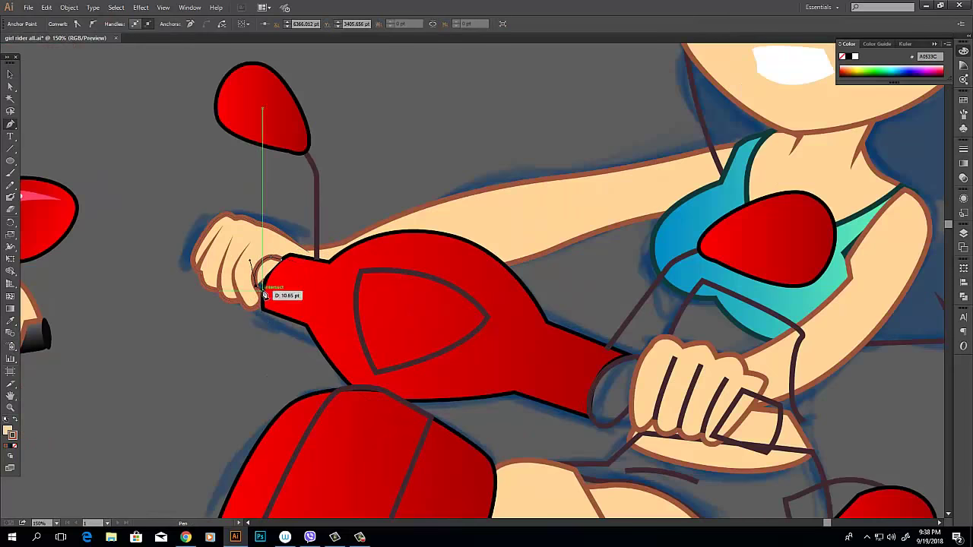
pyautogui.scroll(-1, 181, 191)
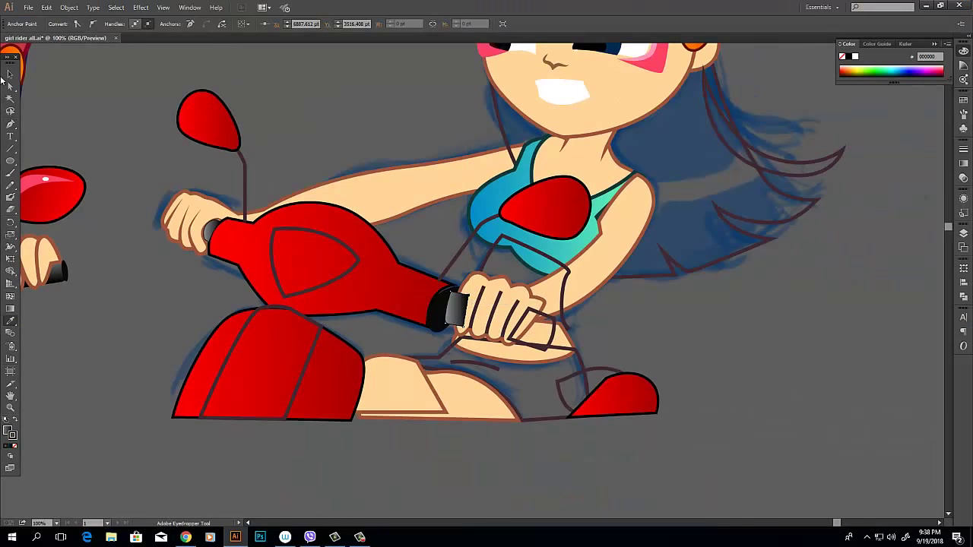
pyautogui.click(7, 75)
pyautogui.click(499, 307)
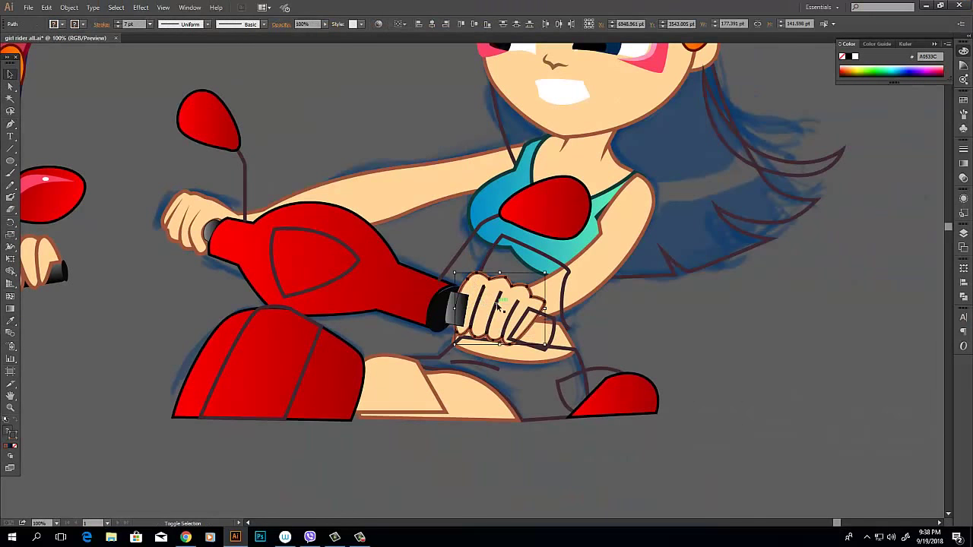
pyautogui.click(449, 323)
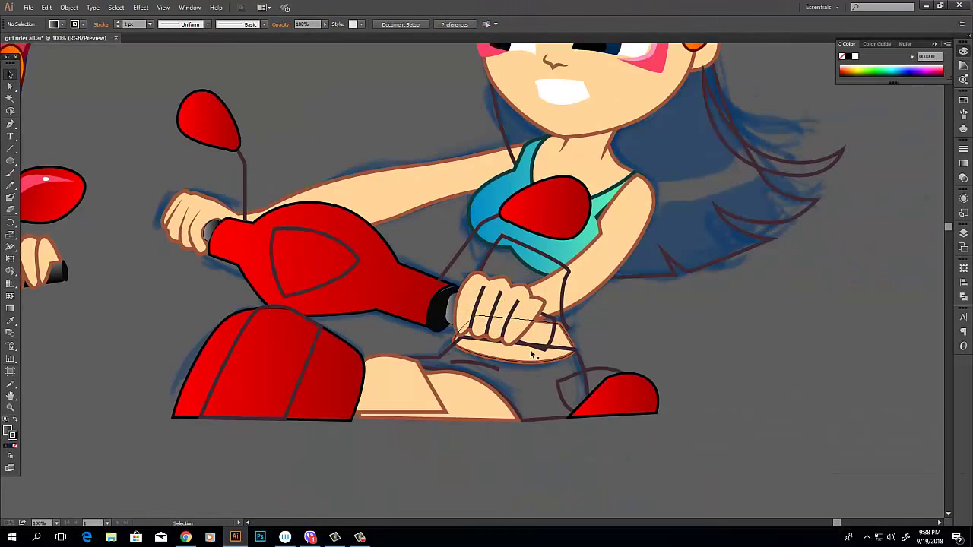
pyautogui.hotkey('ctrl', 'shift', ']')
# - Give the finger lines a tapered width profile and a 10 pt stroke
pyautogui.click(490, 304)
pyautogui.click(201, 23)
pyautogui.click(175, 61)
pyautogui.click(150, 23)
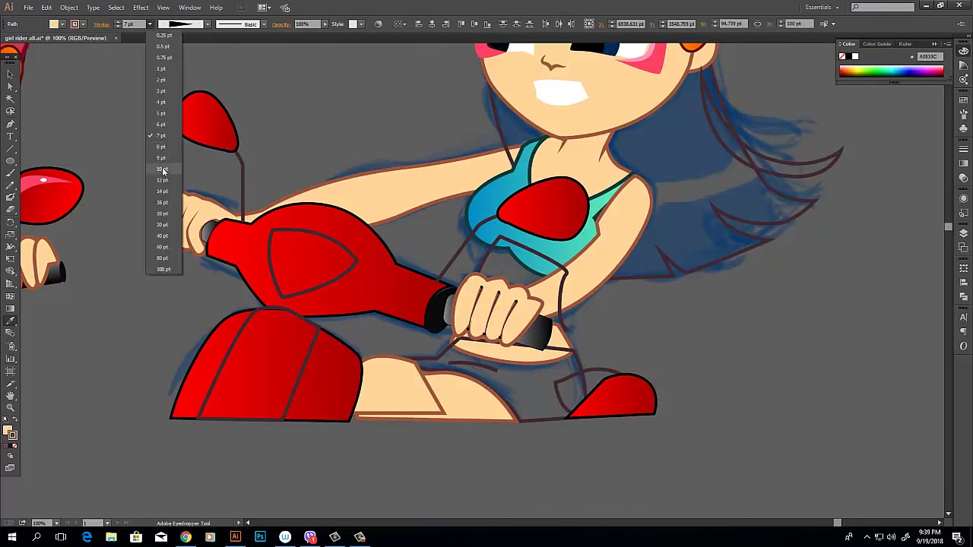
pyautogui.click(163, 169)
pyautogui.click(600, 251)
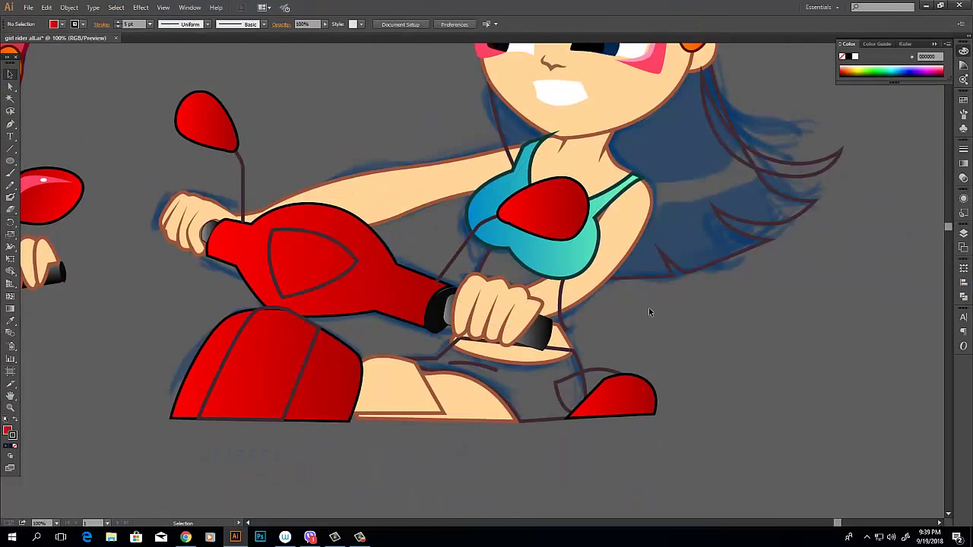
# - Direct-select the teal top's anchors, then the chest and hand-handlebar paths at a wider zoom
pyautogui.press('a')
pyautogui.click(581, 170)
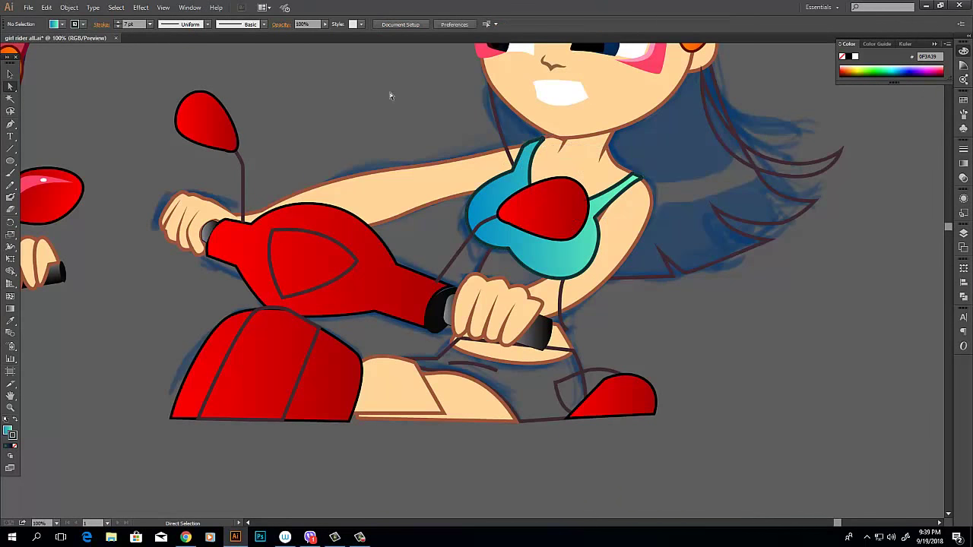
pyautogui.press('v')
pyautogui.hotkey('ctrl', '-')
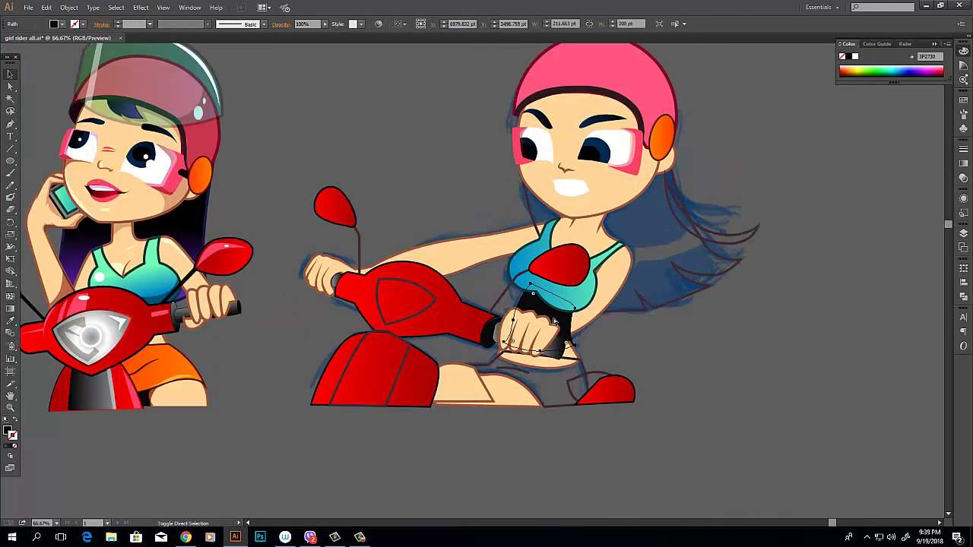
pyautogui.click(580, 294)
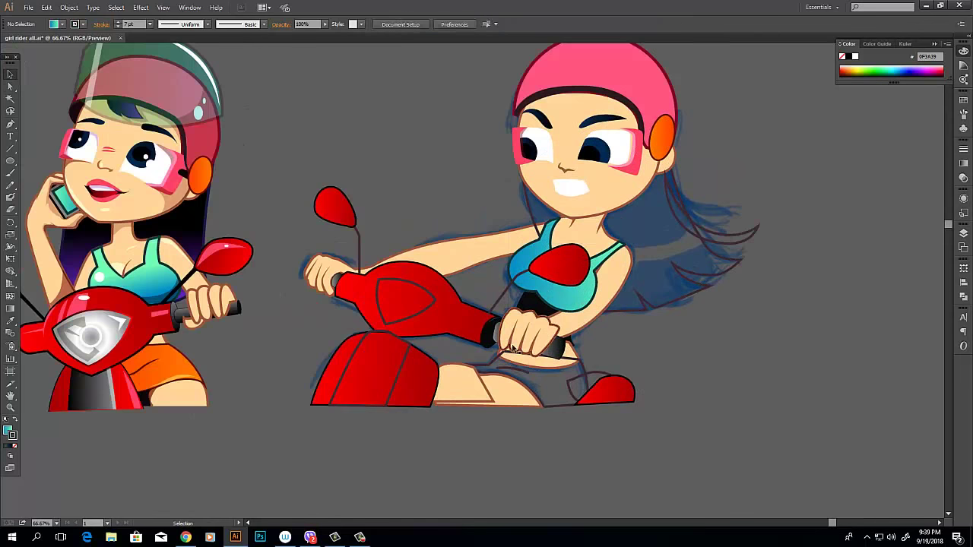
pyautogui.keyDown('shift'); pyautogui.click(575, 334); pyautogui.keyUp('shift')
pyautogui.click(532, 326)
# - Adjust the shoulder path anchor and select the small red rear seat shape
pyautogui.rightClick(559, 336)
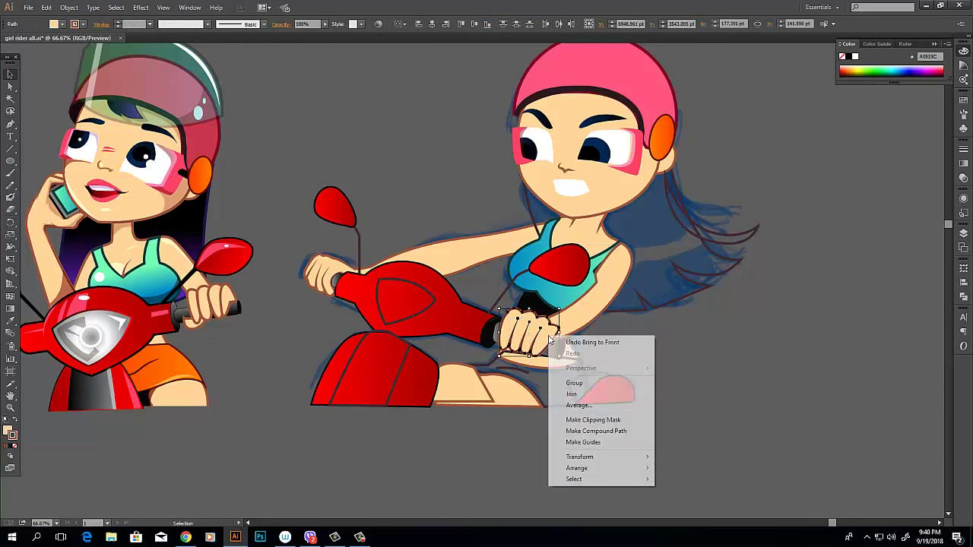
pyautogui.keyDown('ctrl'); pyautogui.click(509, 327); pyautogui.keyUp('ctrl')
pyautogui.click(624, 253)
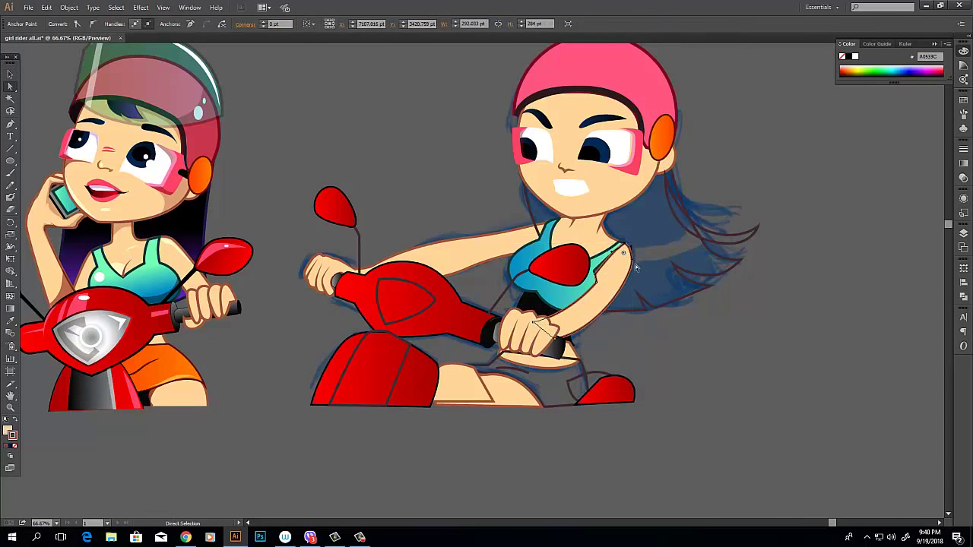
pyautogui.click(9, 76)
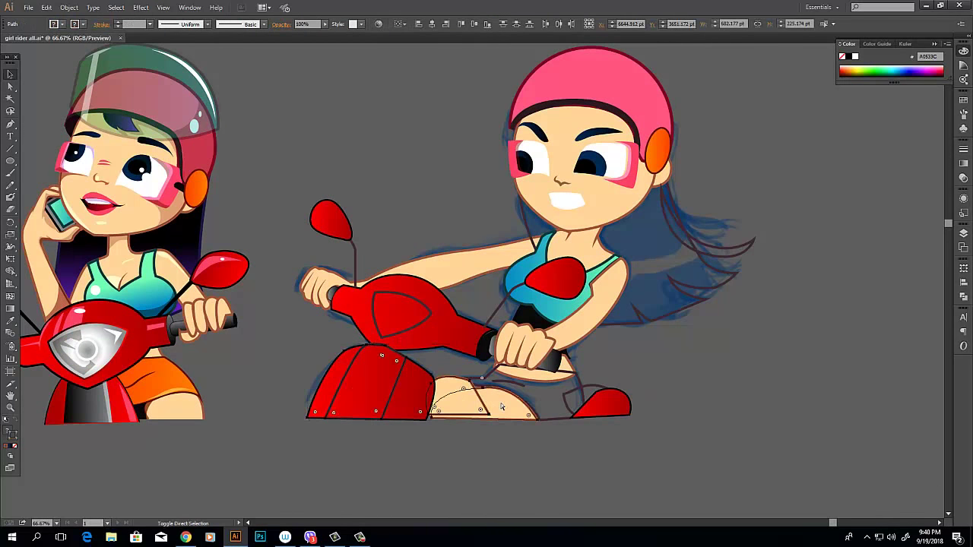
pyautogui.click(611, 384)
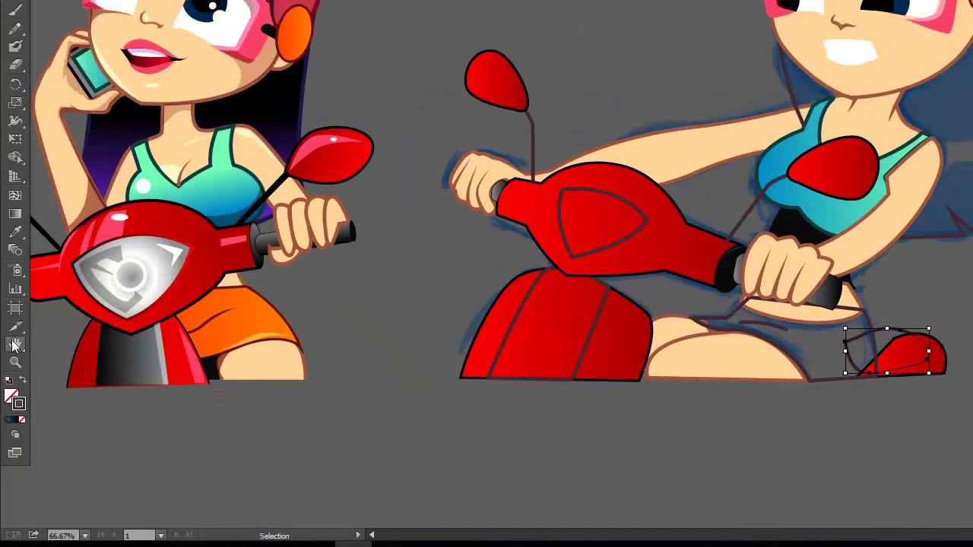
# - Give the rear seat a dark grey gradient and fill the shorts orange
pyautogui.click(122, 362)
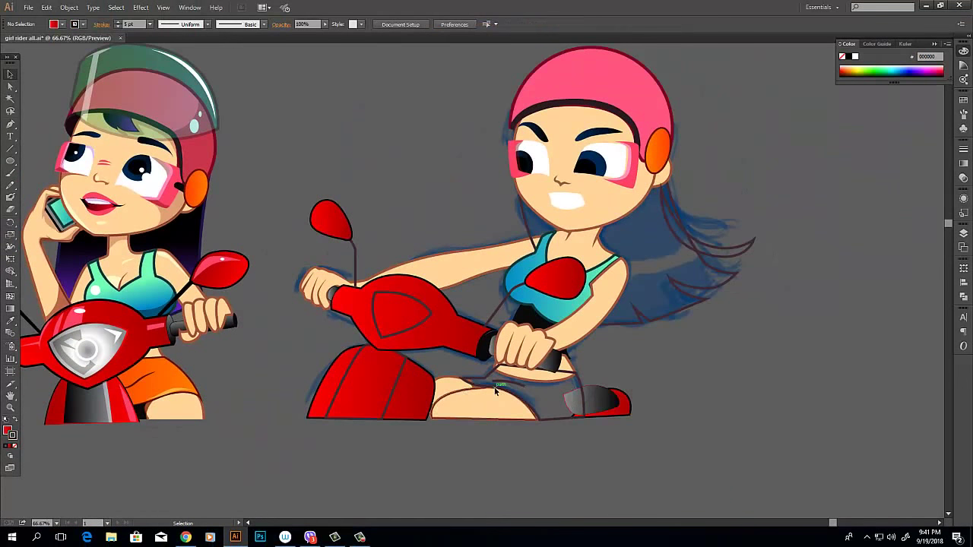
pyautogui.click(495, 390)
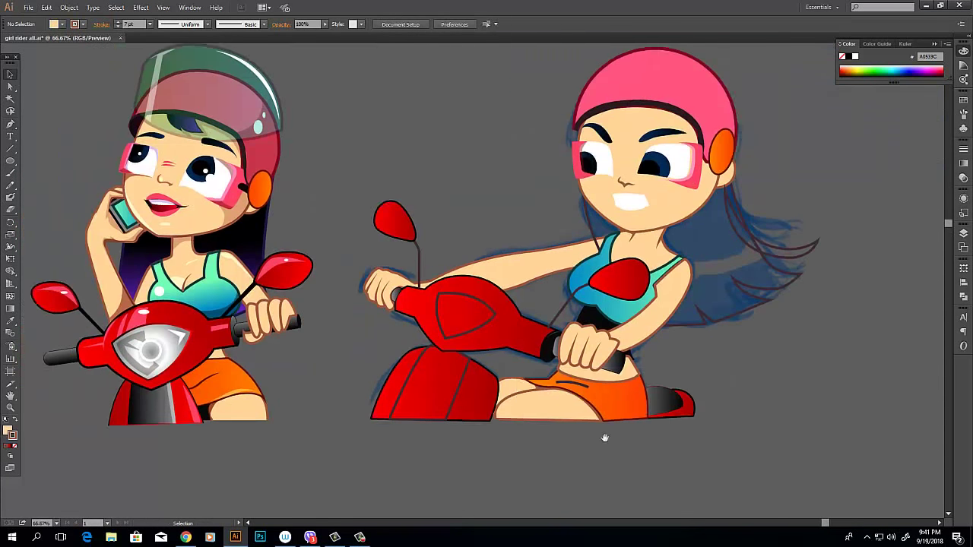
pyautogui.click(633, 412)
pyautogui.hotkey('ctrl', '+')
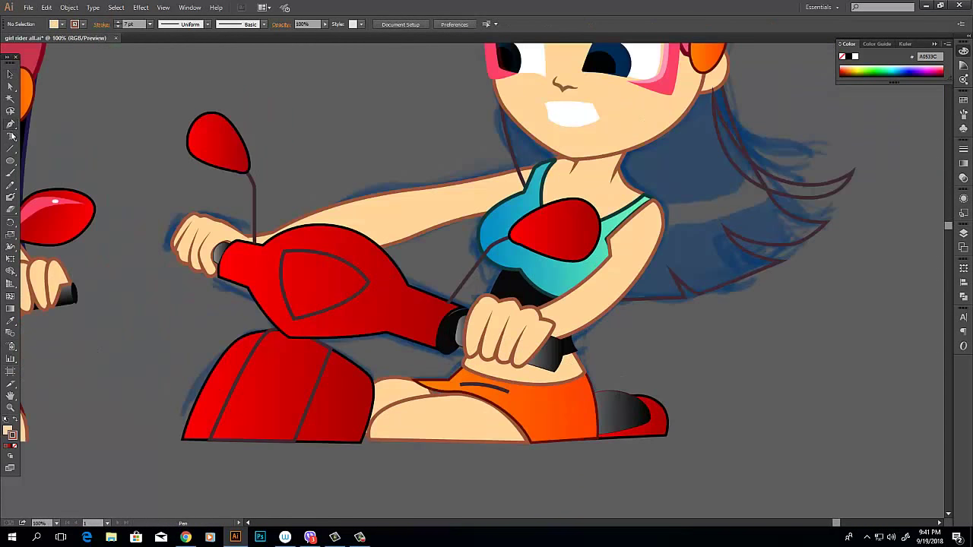
pyautogui.hotkey('ctrl', '+')
# - Draw the shorts trim line and sample grey onto a seat stripe
pyautogui.press('p')
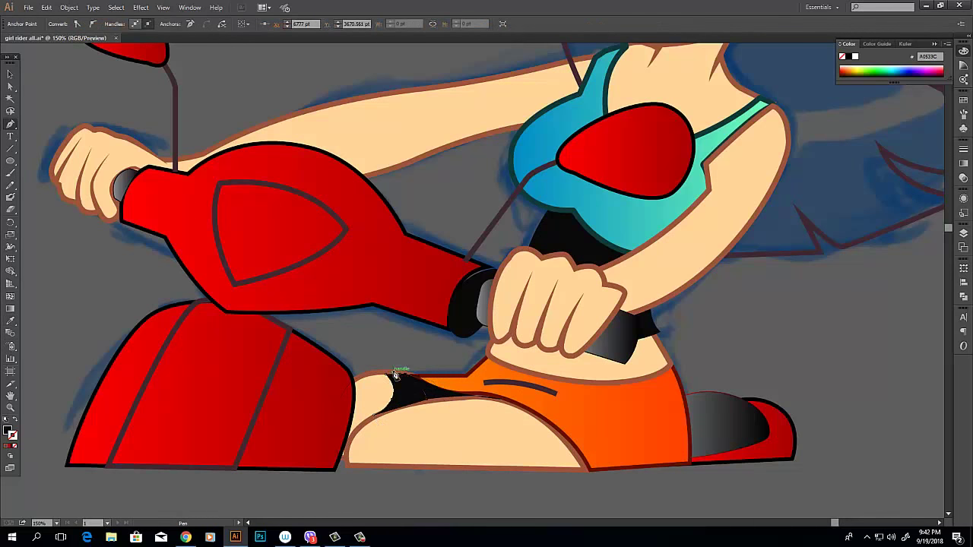
pyautogui.hotkey('ctrl', '-')
pyautogui.press('v')
pyautogui.scroll(1, 524, 185)
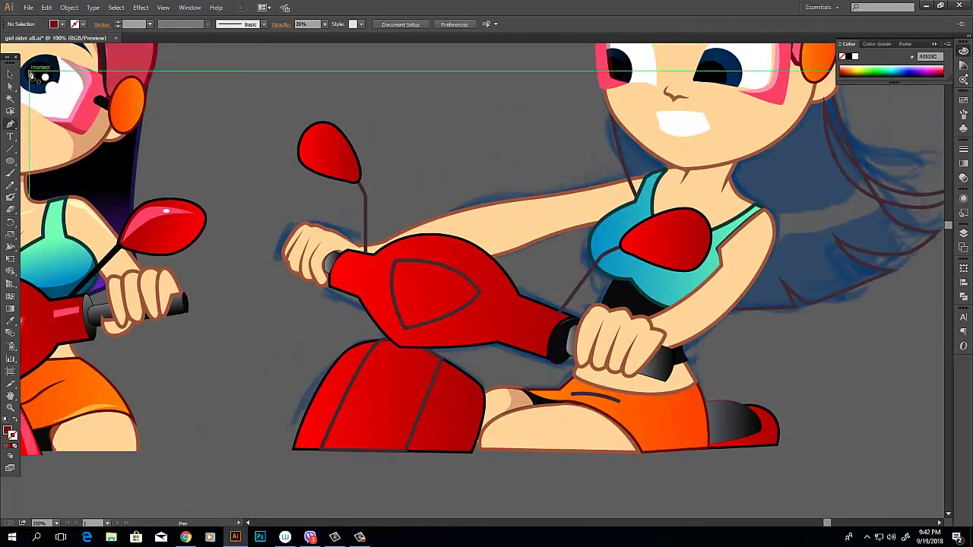
pyautogui.click(600, 399)
pyautogui.press('i')
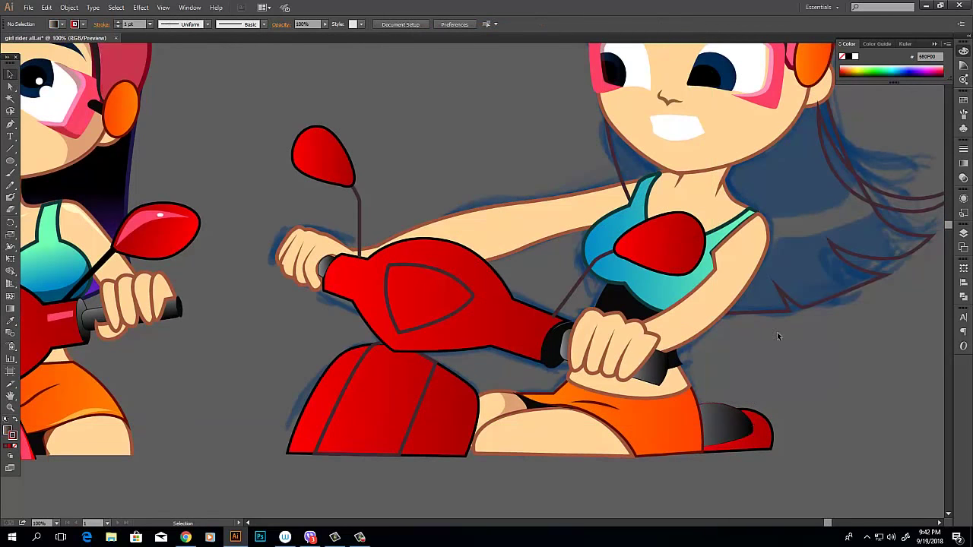
pyautogui.hotkey('ctrl', '-')
pyautogui.click(186, 410)
# - Copy gradient fills onto the stripe and headlight, and thicken the mirror stem to 10 pt
pyautogui.press('v')
pyautogui.click(86, 145)
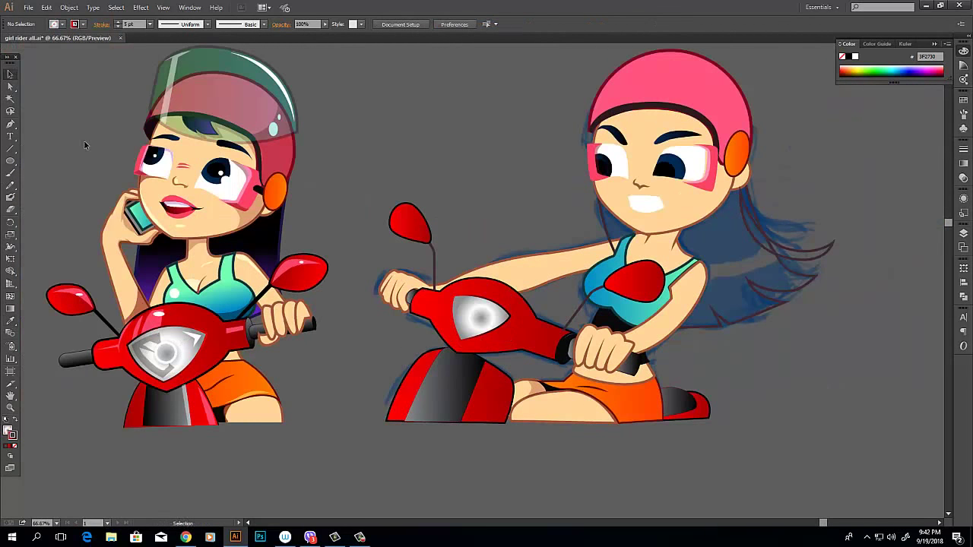
pyautogui.click(150, 23)
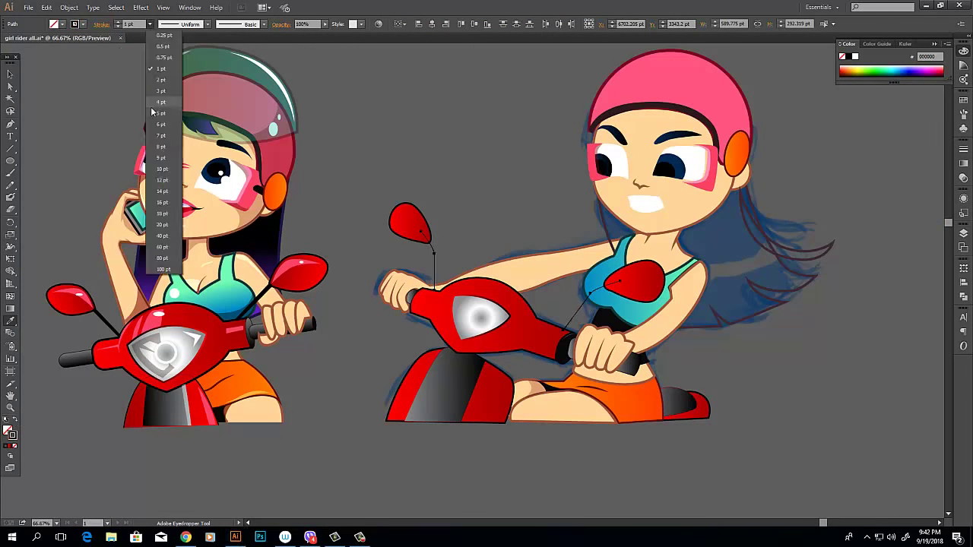
pyautogui.click(159, 170)
pyautogui.click(770, 333)
# - In full-screen view, draw a white gloss sliver on the cowl above the headlight
pyautogui.press('f')
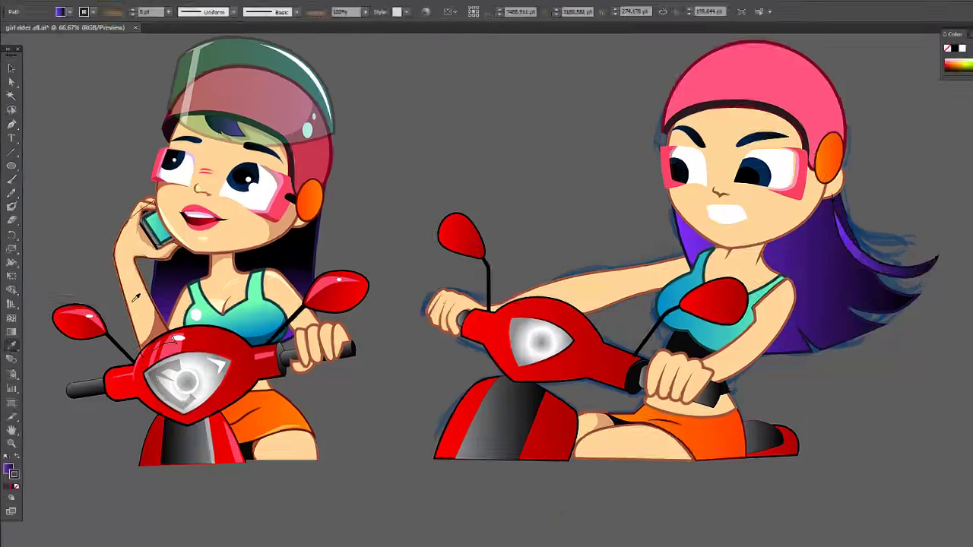
pyautogui.hotkey('ctrl', '+')
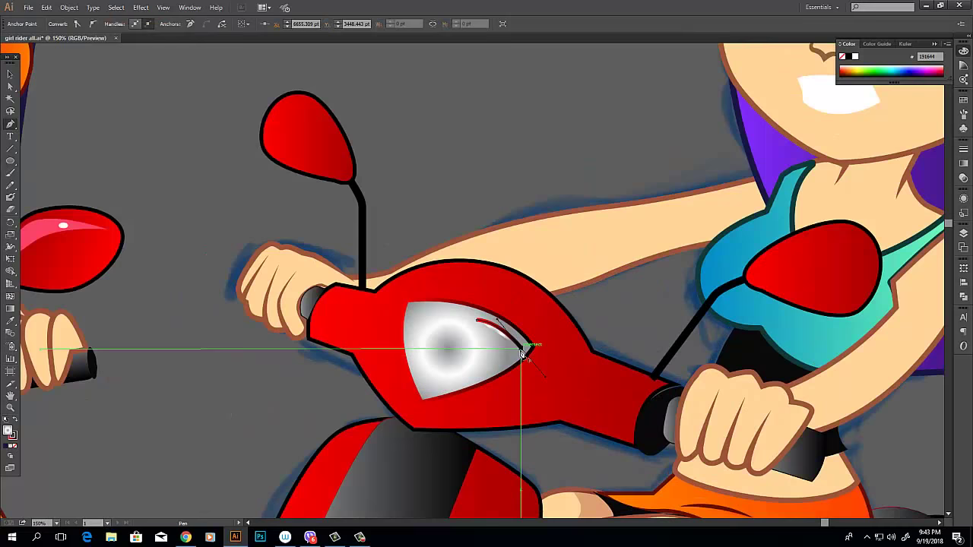
pyautogui.moveTo(433, 385); pyautogui.dragTo(431, 378)
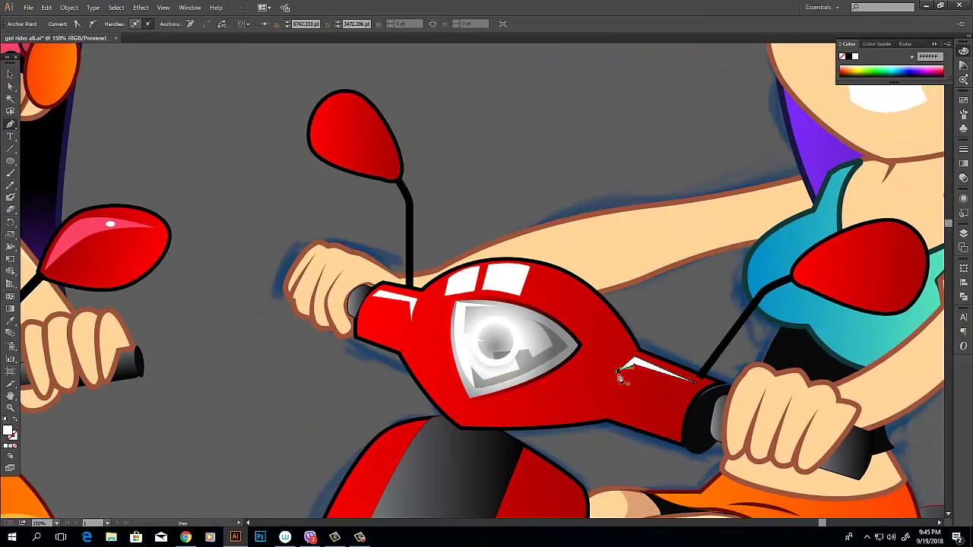
# - Add pink highlights on the cowl and mirror, and a white streak on the cowl
pyautogui.click(623, 372)
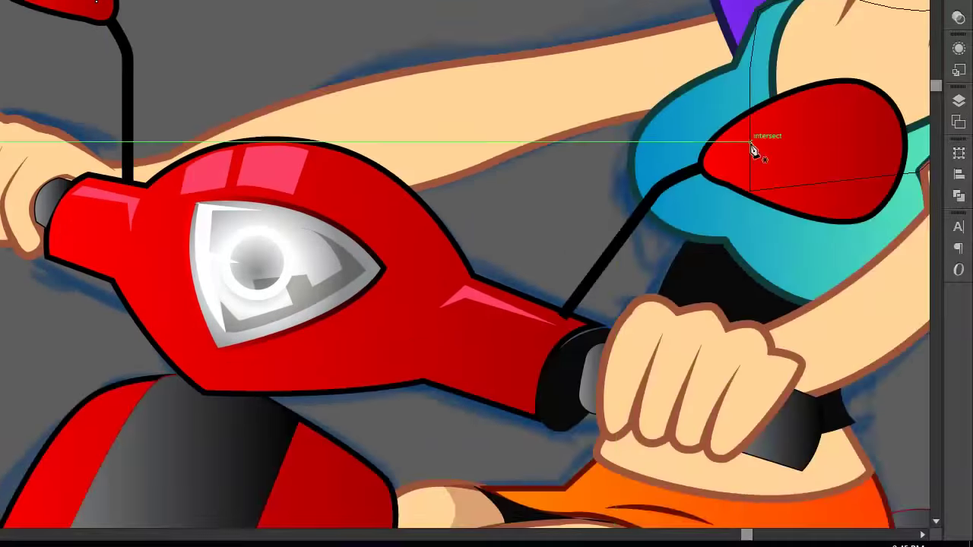
pyautogui.click(895, 130)
pyautogui.click(752, 148)
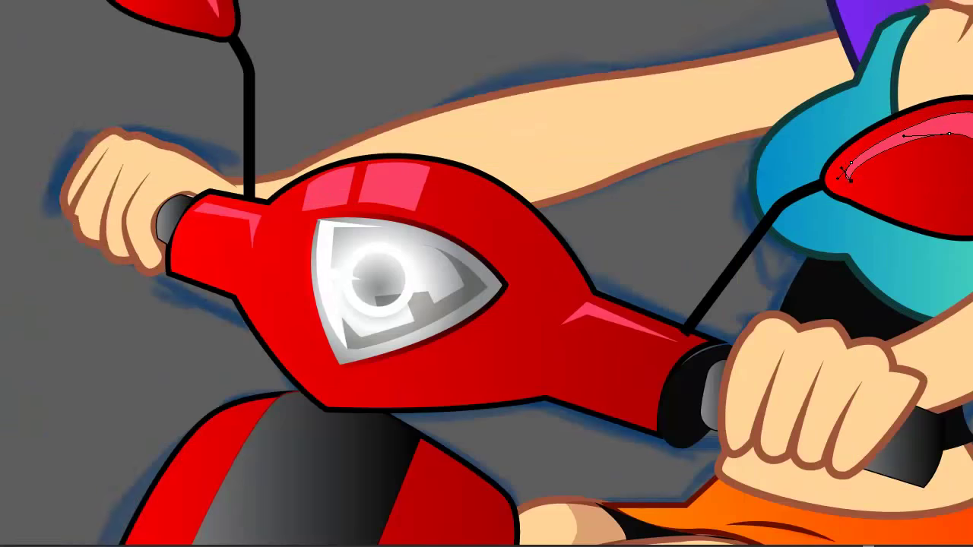
pyautogui.click(722, 251)
pyautogui.click(165, 152)
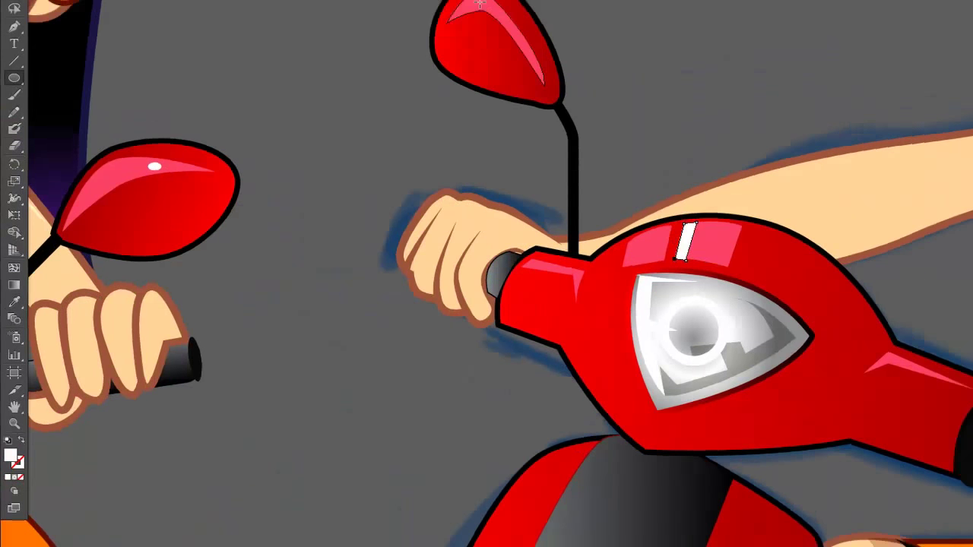
# - Draw a pink gloss highlight on the front seat panel
pyautogui.press('l')
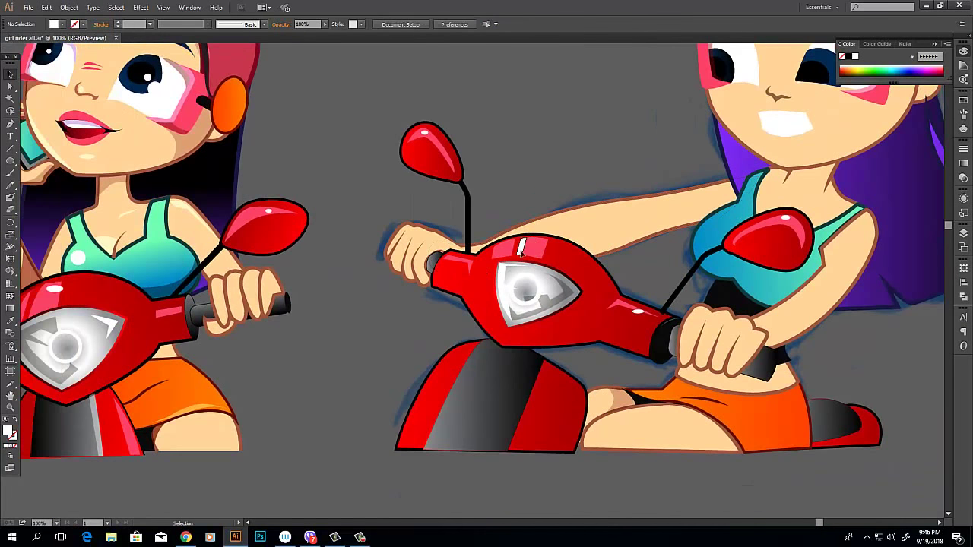
pyautogui.scroll(-1, 436, 257)
pyautogui.press('p')
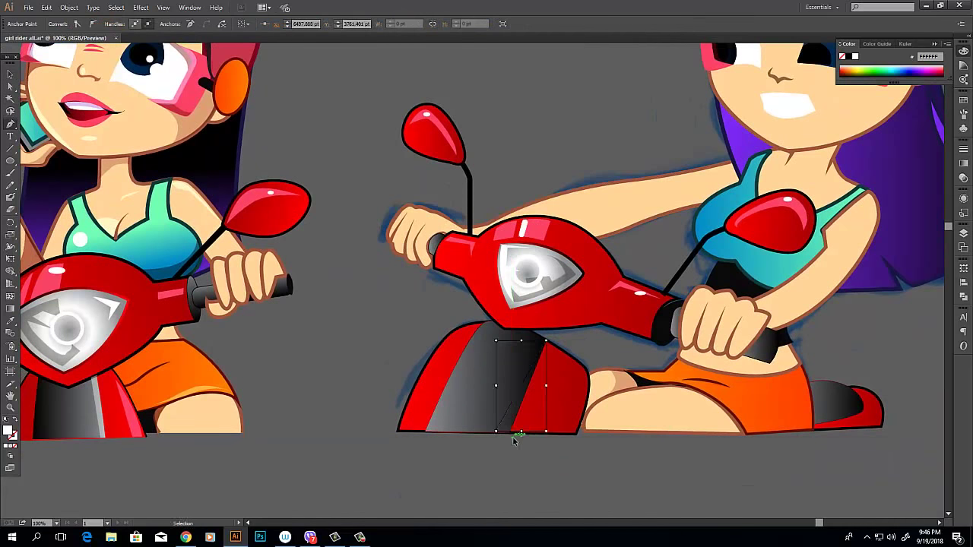
pyautogui.hotkey('ctrl', '+')
pyautogui.hotkey('ctrl', '+')
pyautogui.hotkey('ctrl', '+')
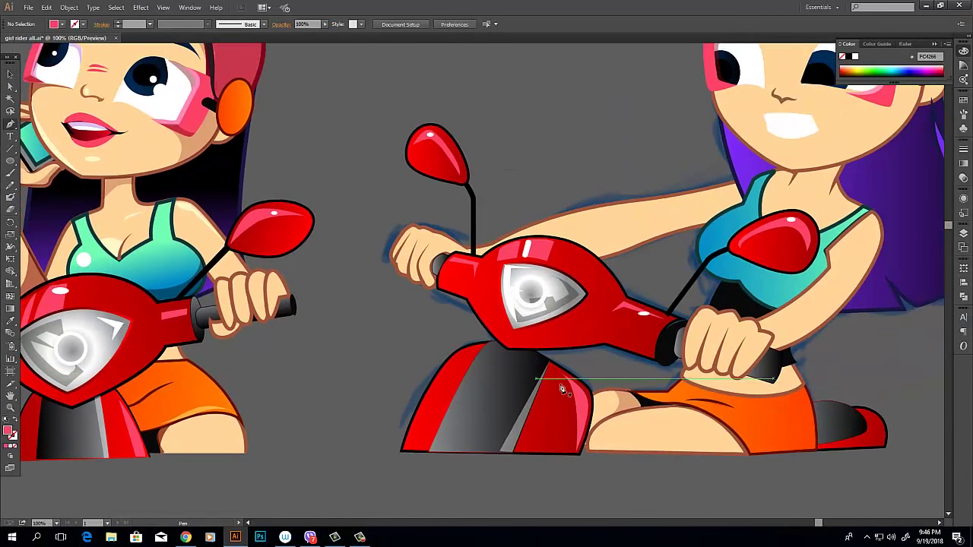
pyautogui.click(563, 372)
pyautogui.press('v')
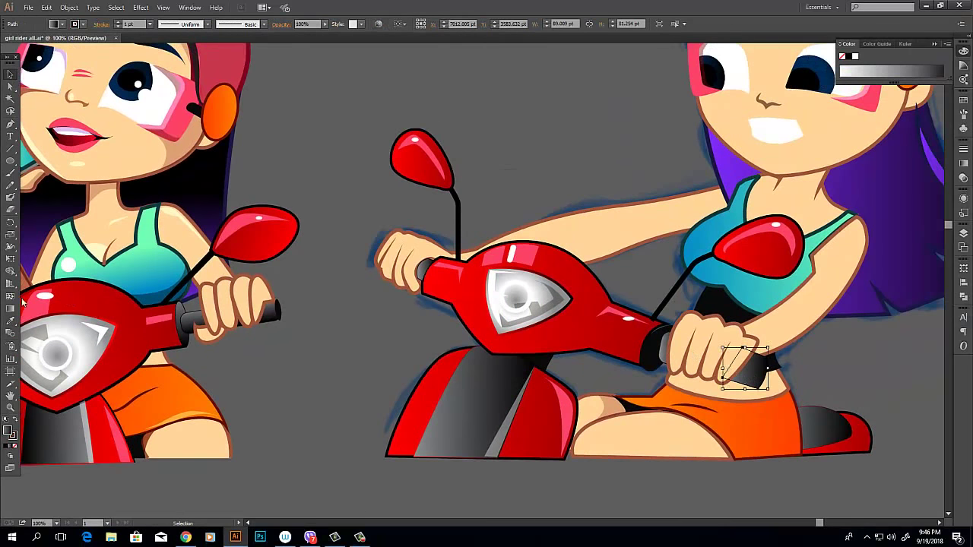
pyautogui.click(537, 167)
# - Pan to the gripping hand and start a dark-red shadow path under the fingers
pyautogui.press('p')
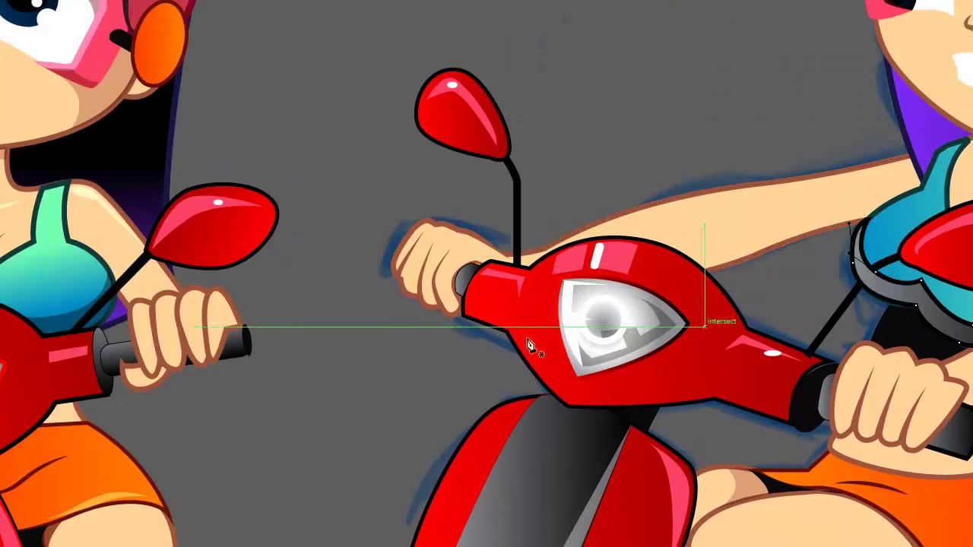
pyautogui.press('v')
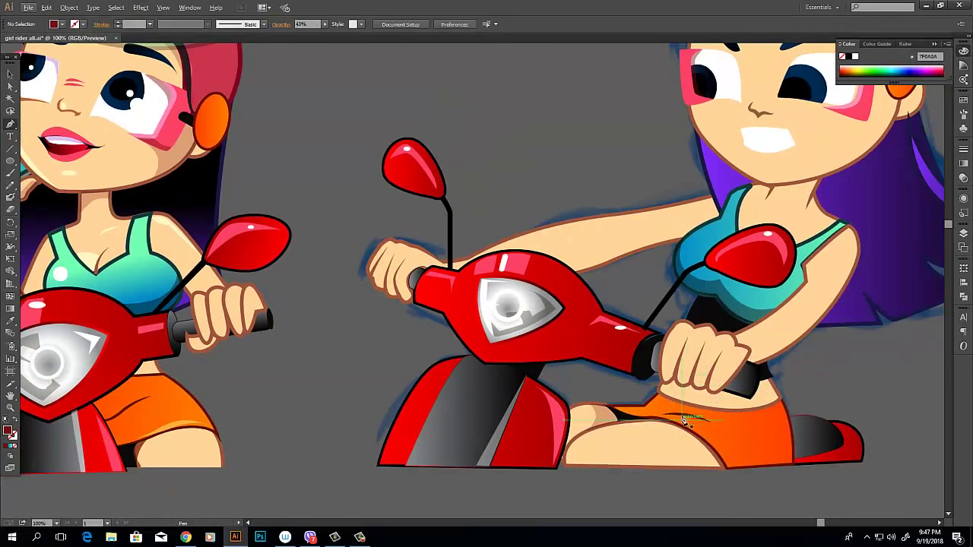
pyautogui.click(676, 408)
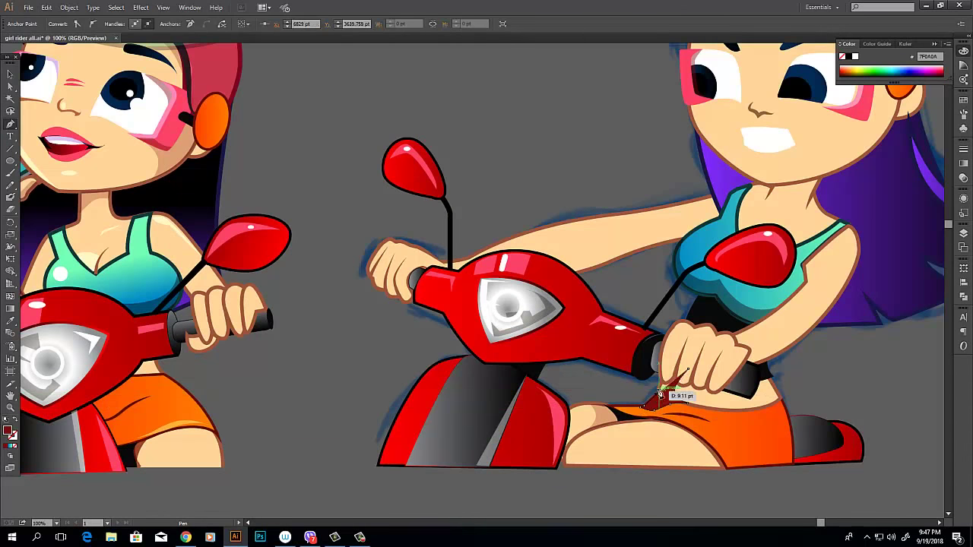
pyautogui.hotkey('ctrl', 'z')
pyautogui.moveTo(383, 189)
pyautogui.mouseDown()
pyautogui.moveTo(338, 206)
pyautogui.moveTo(339, 169)
pyautogui.mouseUp()
pyautogui.click(735, 372)
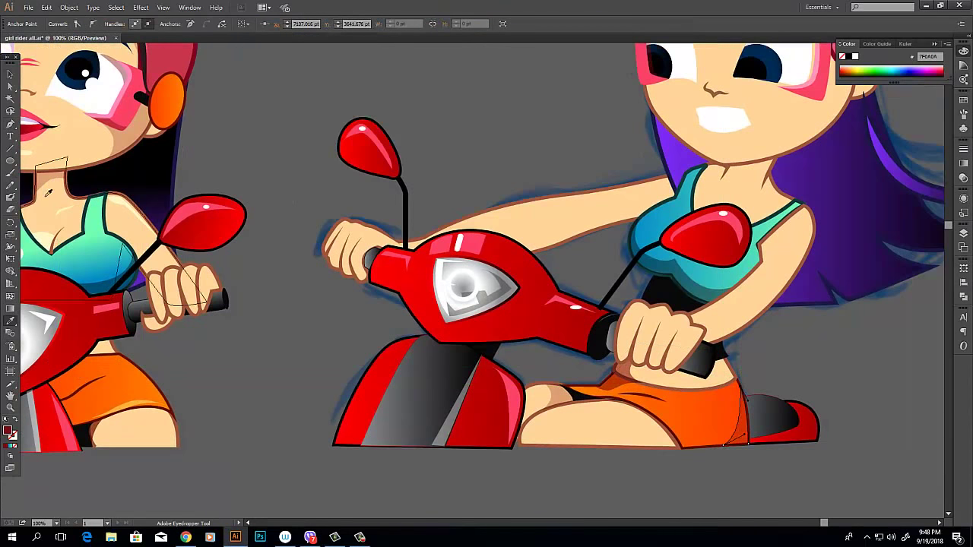
# - Begin shading on the left hand, then discard the stray unfinished path
pyautogui.scroll(5, 733, 363)
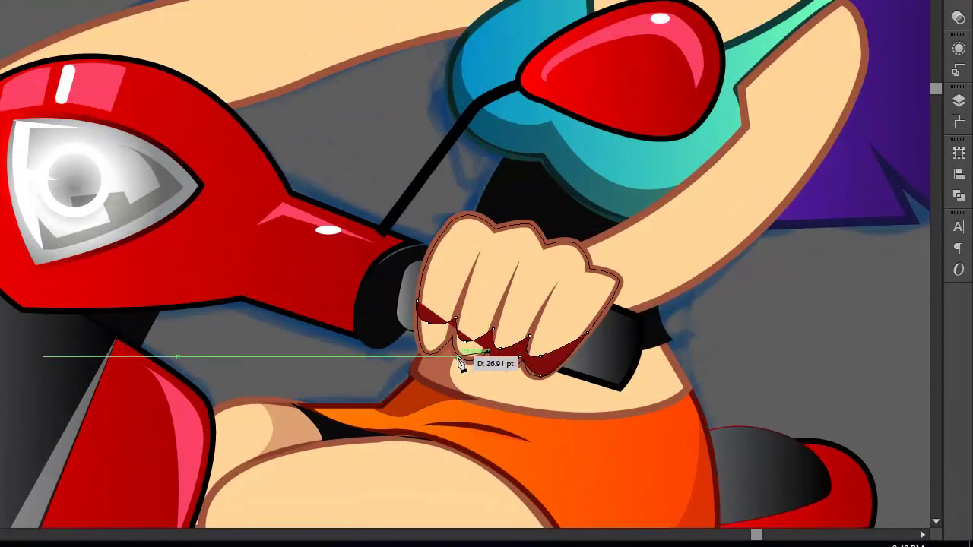
pyautogui.scroll(-3, 461, 365)
pyautogui.scroll(-3, 508, 414)
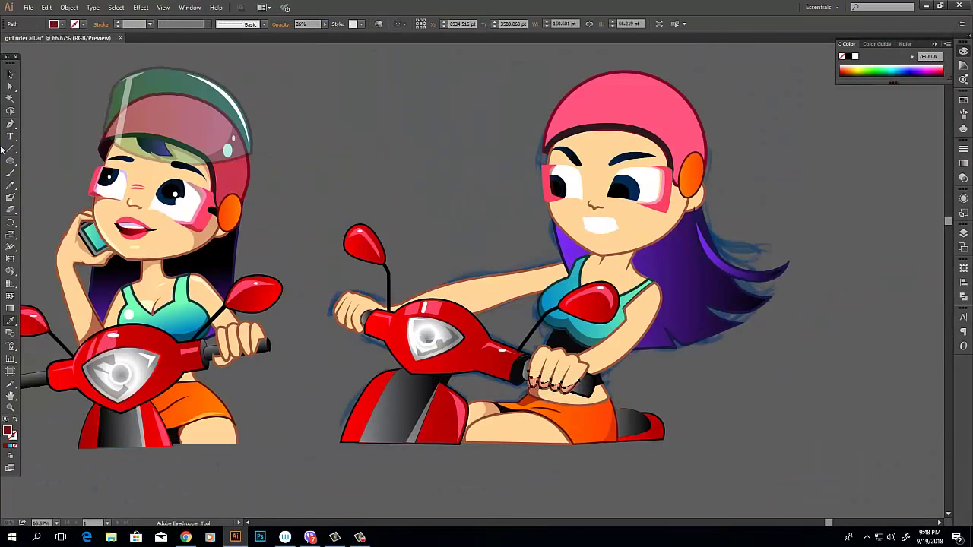
pyautogui.scroll(5, 304, 334)
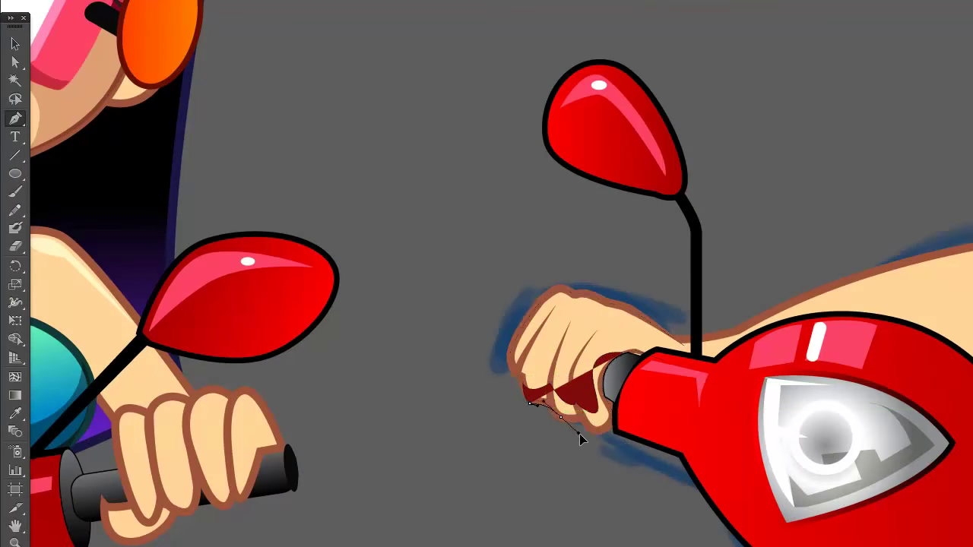
pyautogui.click(589, 429)
pyautogui.hotkey('ctrl', 'shift', '[')
pyautogui.hscroll(3, 138, 212)
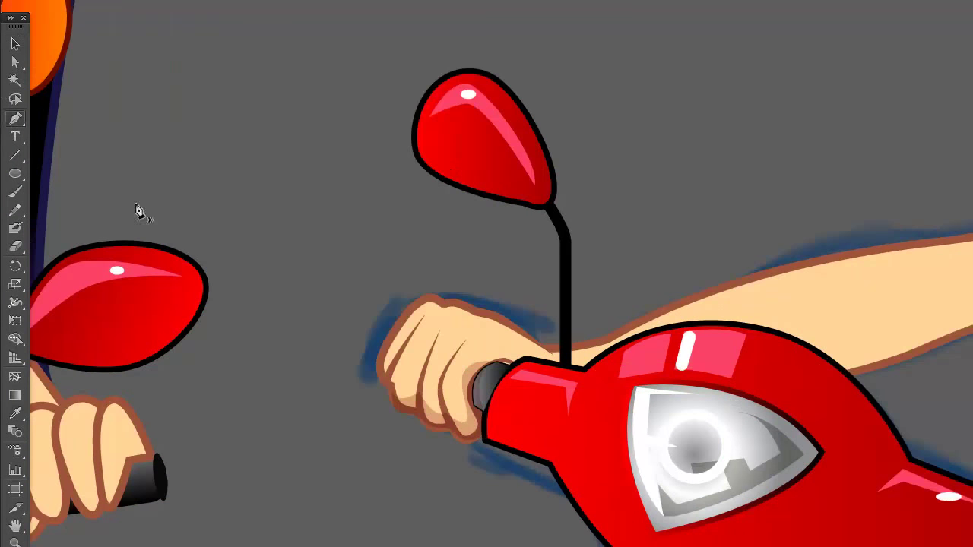
pyautogui.hotkey('ctrl', 'z')
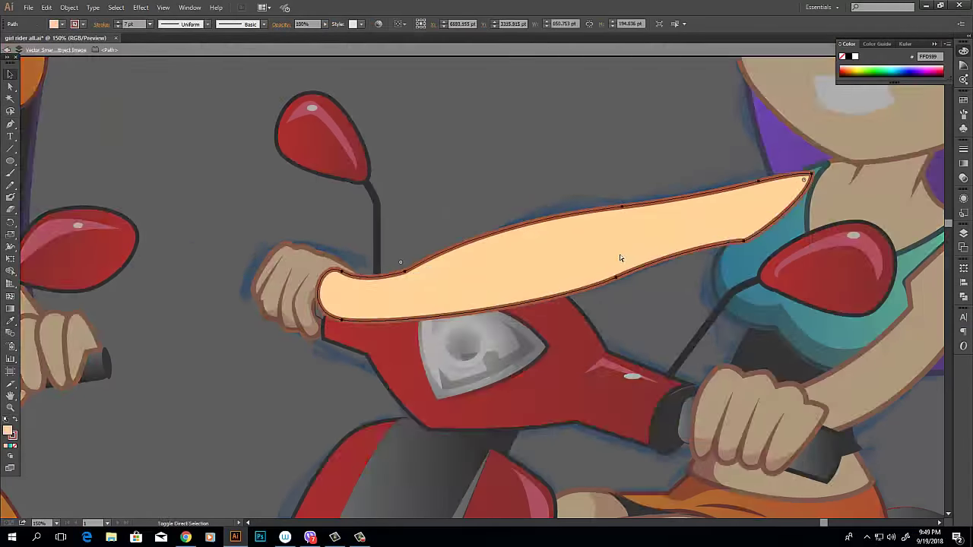
# - Bring the girl's face into view and zoom out to see the whole rider
pyautogui.hscroll(3, 680, 348)
pyautogui.moveTo(680, 348); pyautogui.dragTo(551, 519)
pyautogui.click(10, 75)
pyautogui.click(706, 149)
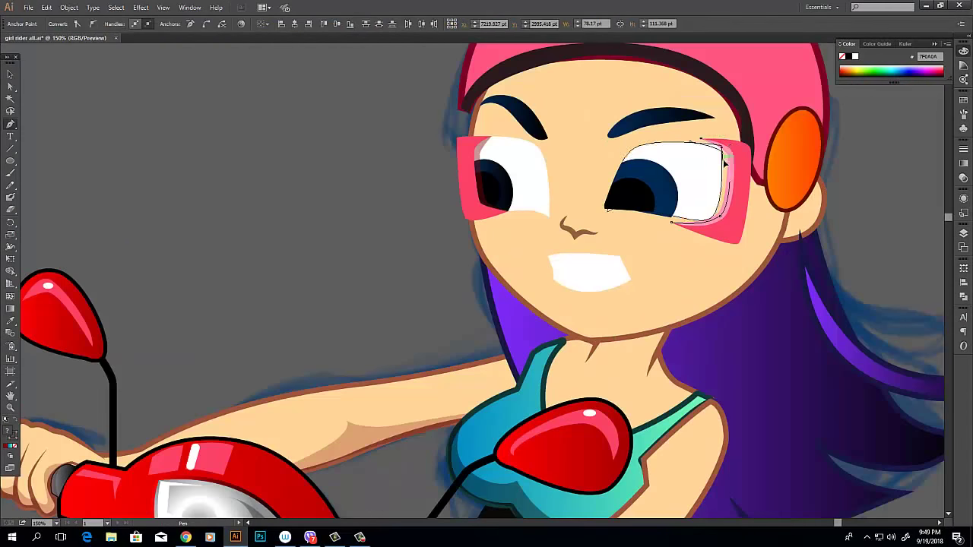
pyautogui.hscroll(-1, 706, 148)
pyautogui.press('i')
pyautogui.hotkey('ctrl', '-')
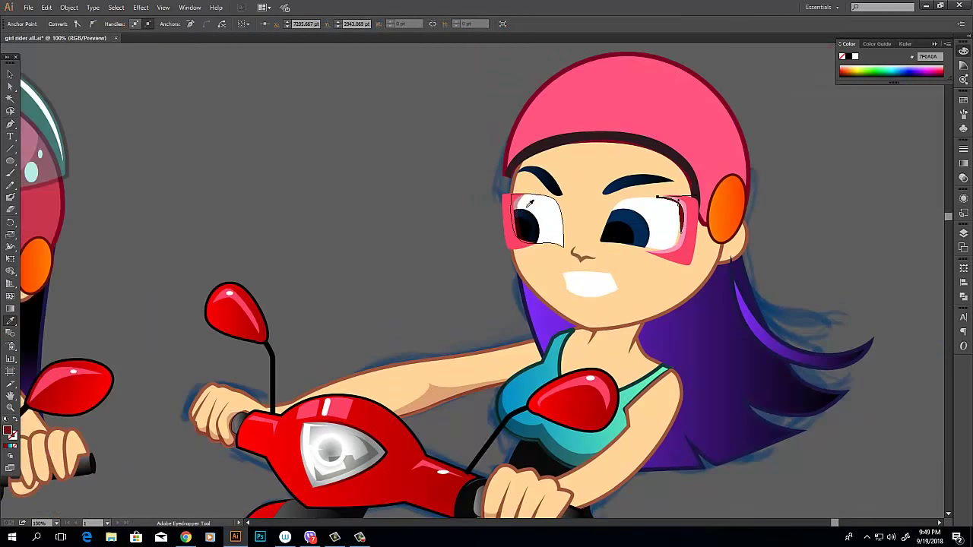
# - Resize the right eye white and reshape its corner points
pyautogui.click(10, 87)
pyautogui.moveTo(684, 224); pyautogui.dragTo(692, 232)
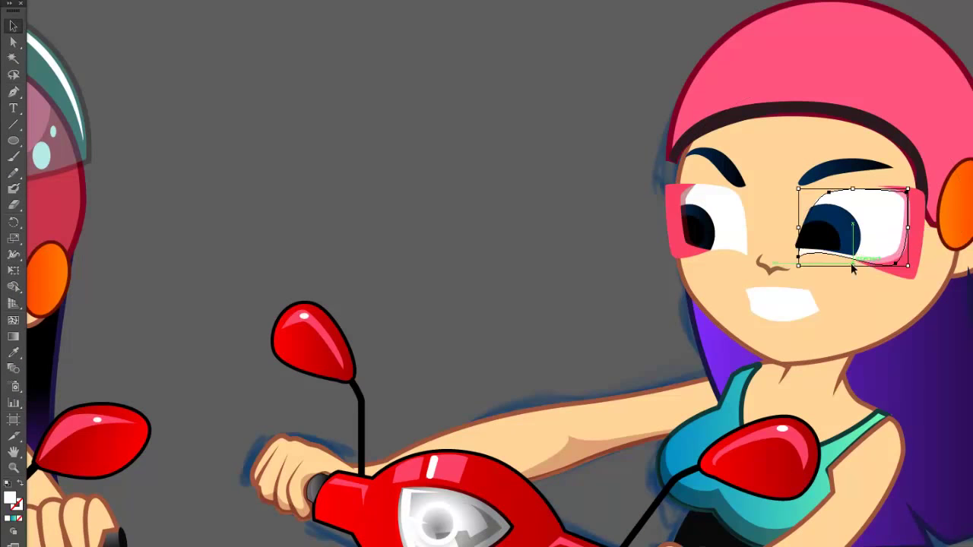
pyautogui.moveTo(842, 264); pyautogui.dragTo(825, 258)
pyautogui.press('a')
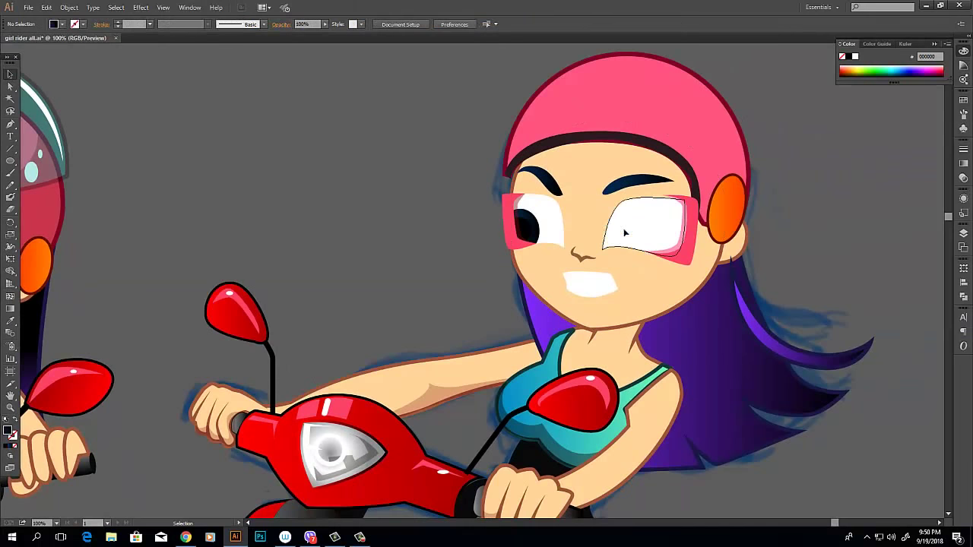
pyautogui.hotkey('ctrl', '+')
# - Draw a curve under the eye and add a white catchlight circle by the right pupil
pyautogui.press('p')
pyautogui.click(638, 246)
pyautogui.moveTo(577, 248); pyautogui.dragTo(579, 253)
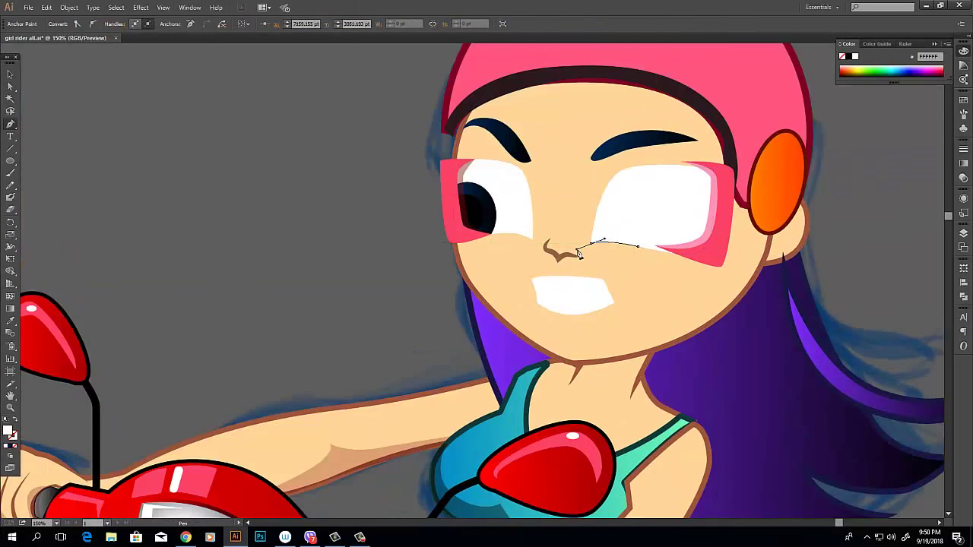
pyautogui.click(600, 226)
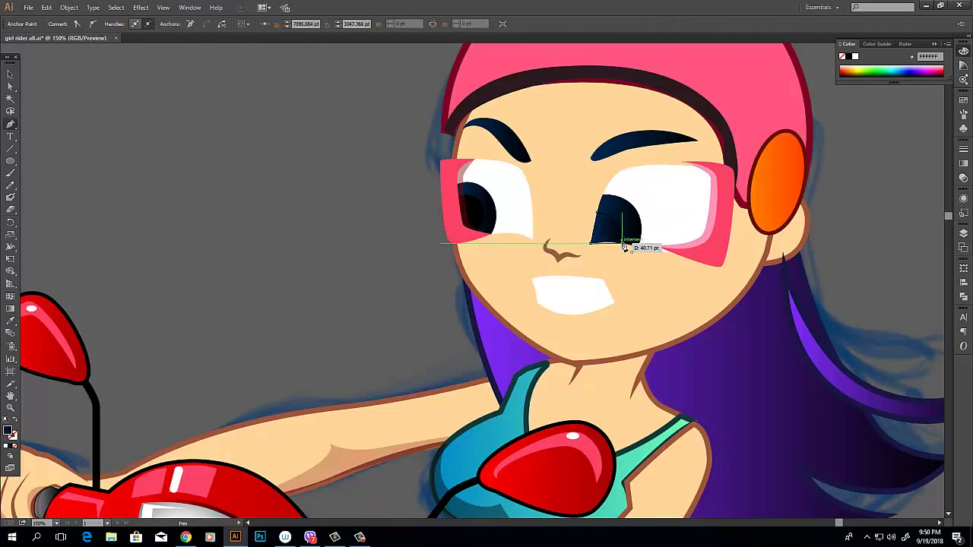
pyautogui.hotkey('ctrl', 'shift', 'a')
pyautogui.press('l')
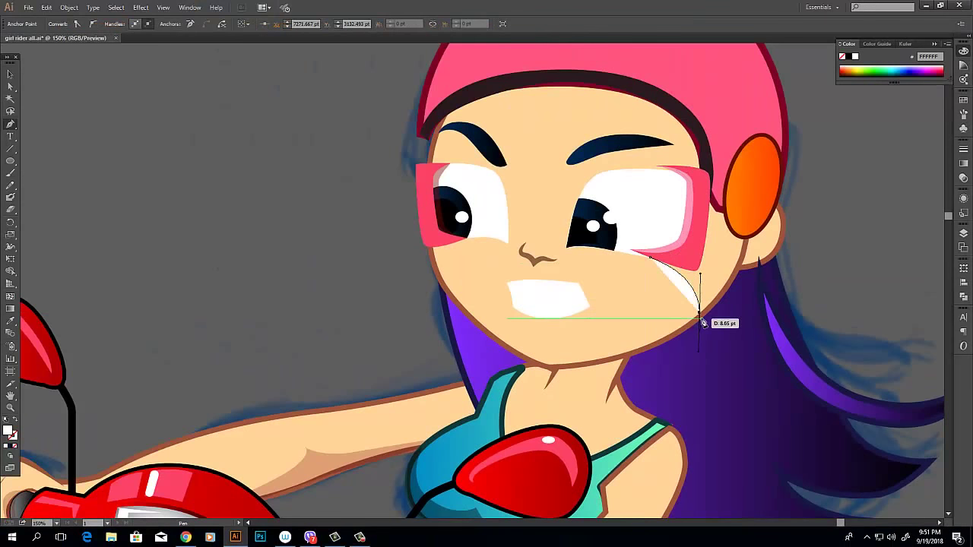
pyautogui.click(700, 312)
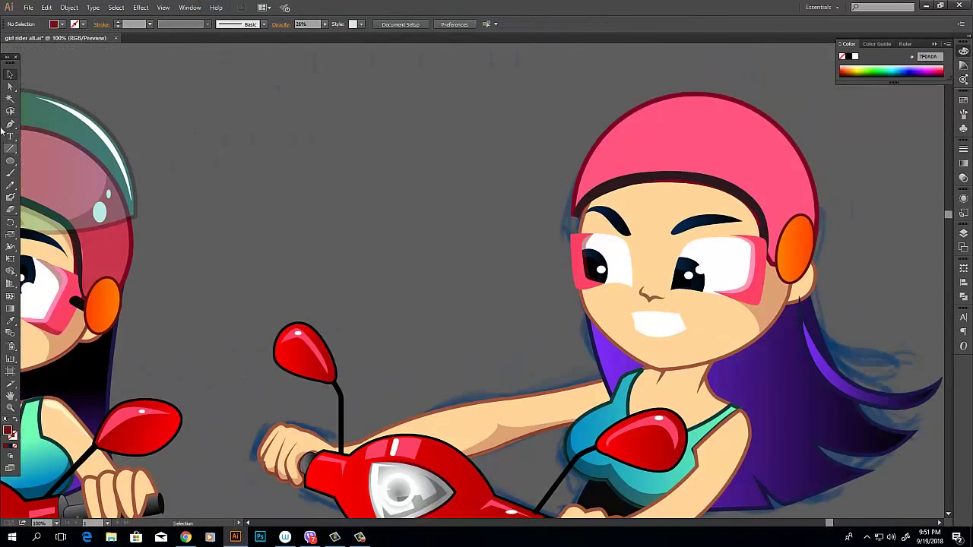
# - Start pen-drawing the pink lip outline from the mouth corner
pyautogui.scroll(3, 601, 288)
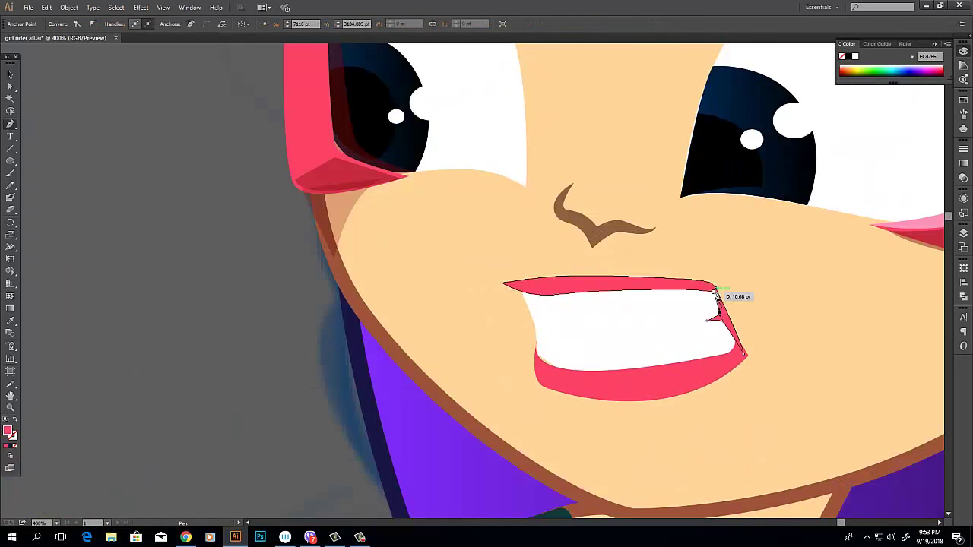
pyautogui.press('p')
pyautogui.click(512, 290)
pyautogui.click(536, 356)
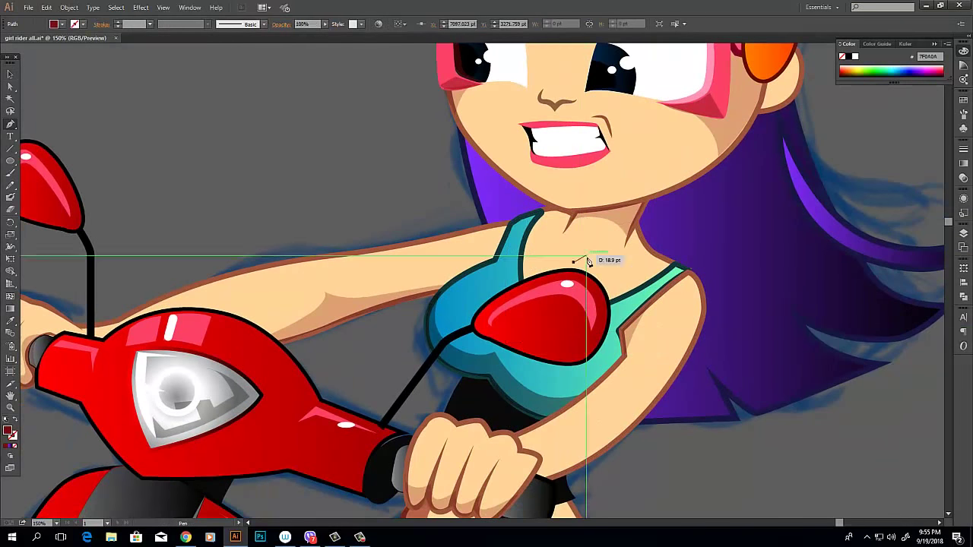
# - Pen-draw a dark closed shading shape following the fold of the orange shorts
pyautogui.scroll(-2, 588, 262)
pyautogui.press('v')
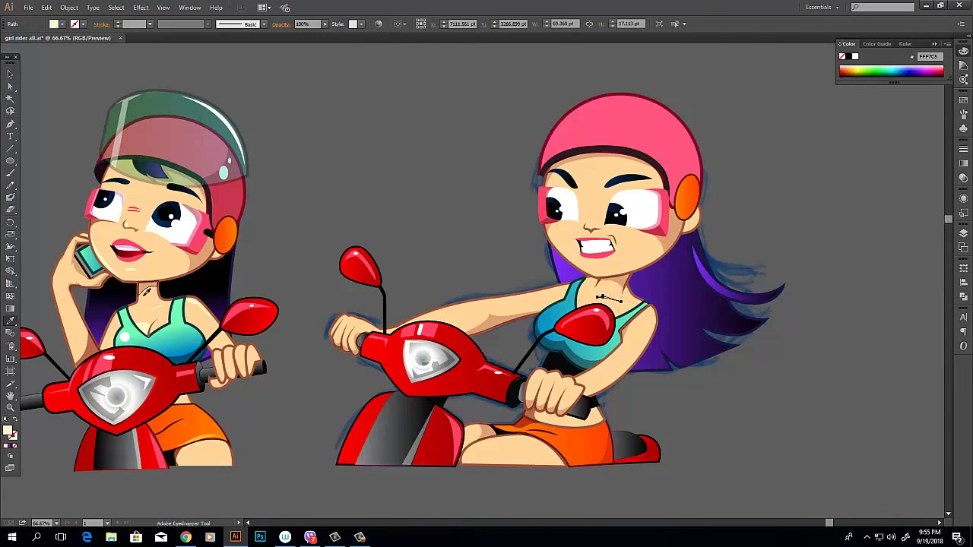
pyautogui.scroll(3, 578, 425)
pyautogui.click(548, 310)
pyautogui.moveTo(490, 361); pyautogui.dragTo(499, 384)
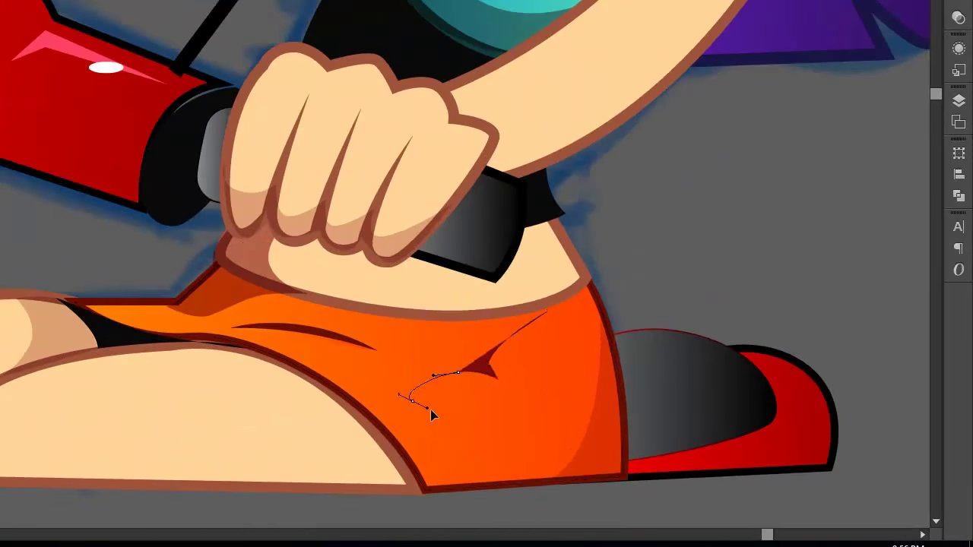
pyautogui.click(401, 424)
pyautogui.click(427, 354)
pyautogui.scroll(-2, 428, 354)
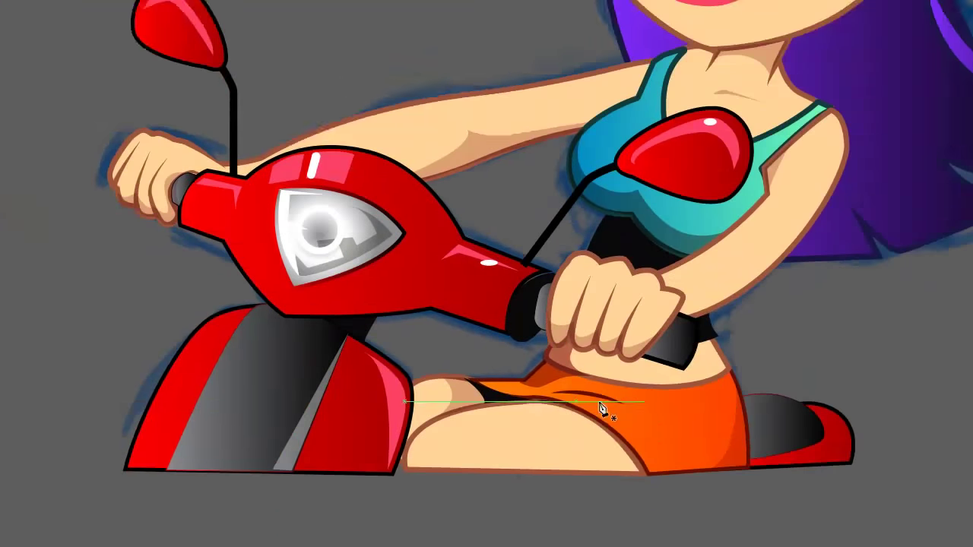
pyautogui.moveTo(959, 445); pyautogui.dragTo(445, 348)
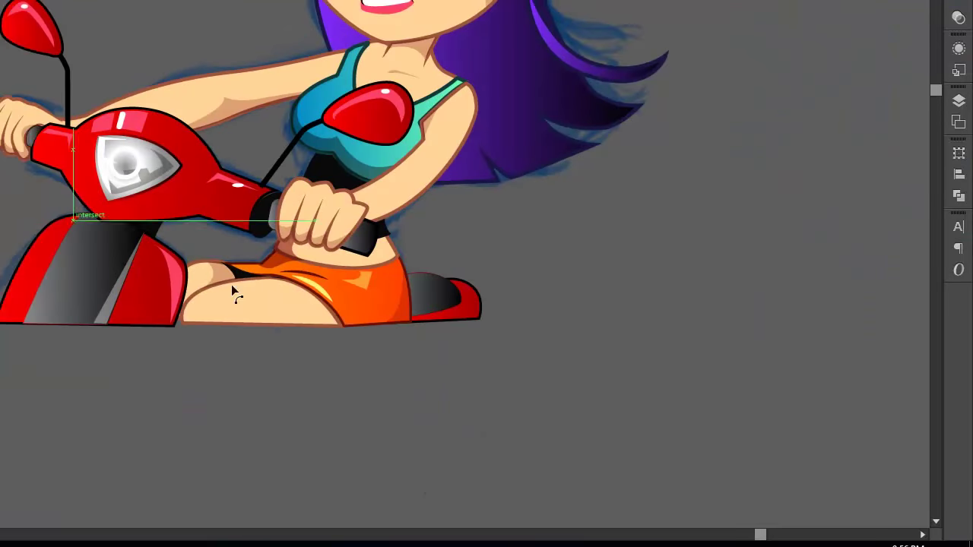
pyautogui.moveTo(380, 276); pyautogui.dragTo(366, 287)
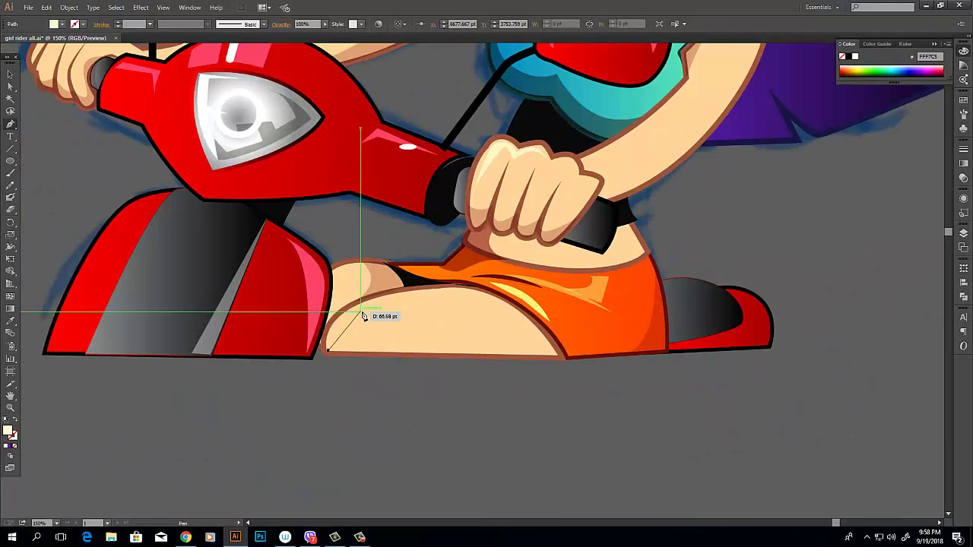
# - Outline and close a pale skin-tone highlight along the top of the thigh
pyautogui.click(388, 297)
pyautogui.click(443, 292)
pyautogui.click(473, 292)
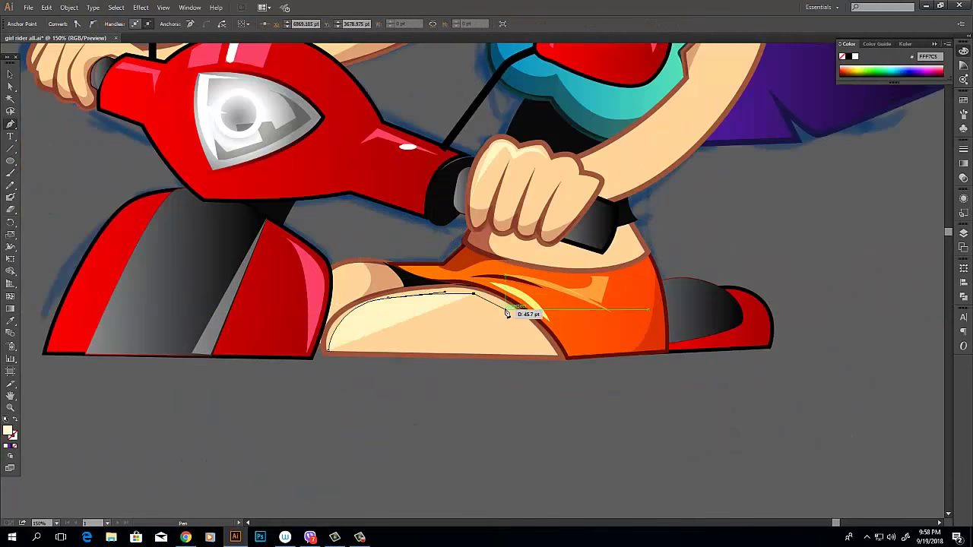
pyautogui.click(342, 326)
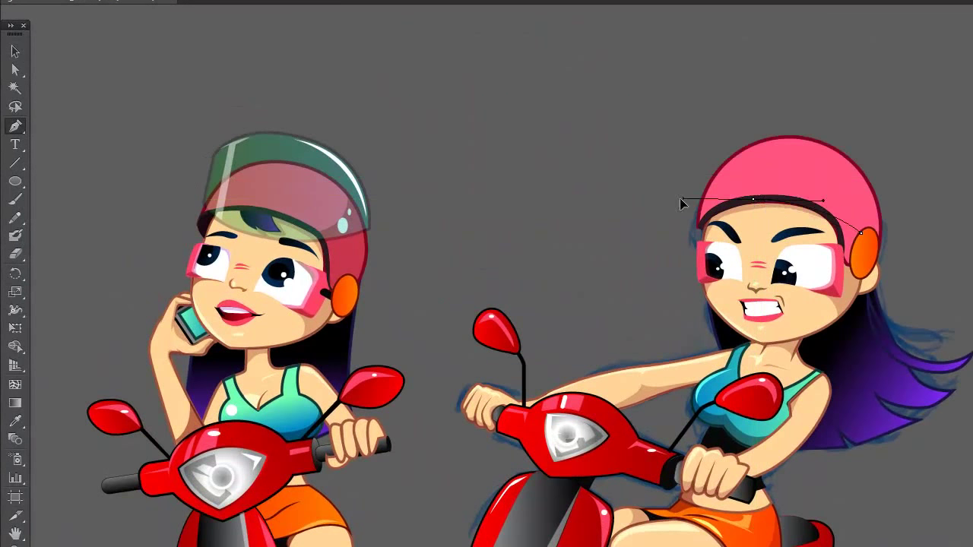
# - Close the visor outline across the face and eyedropper the left visor's glass style onto it
pyautogui.click(687, 237)
pyautogui.click(862, 232)
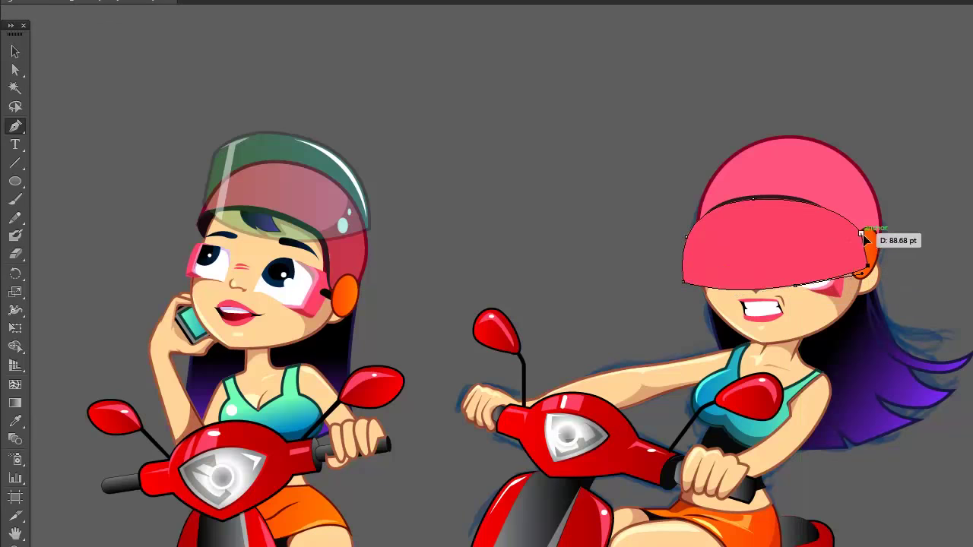
pyautogui.press('i')
pyautogui.click(281, 171)
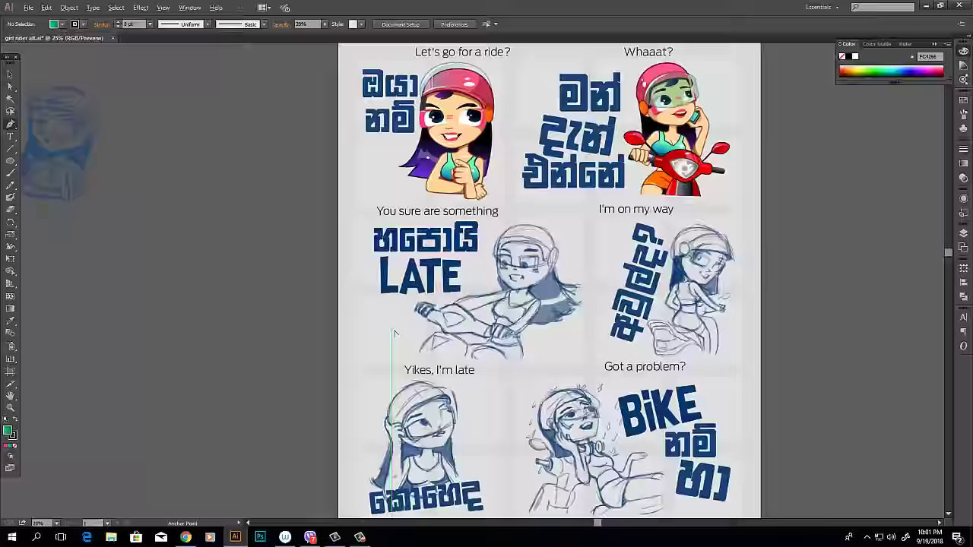
# - Zoom in and bend the visor's edge curve to fit the face
pyautogui.hotkey('ctrl', '+')
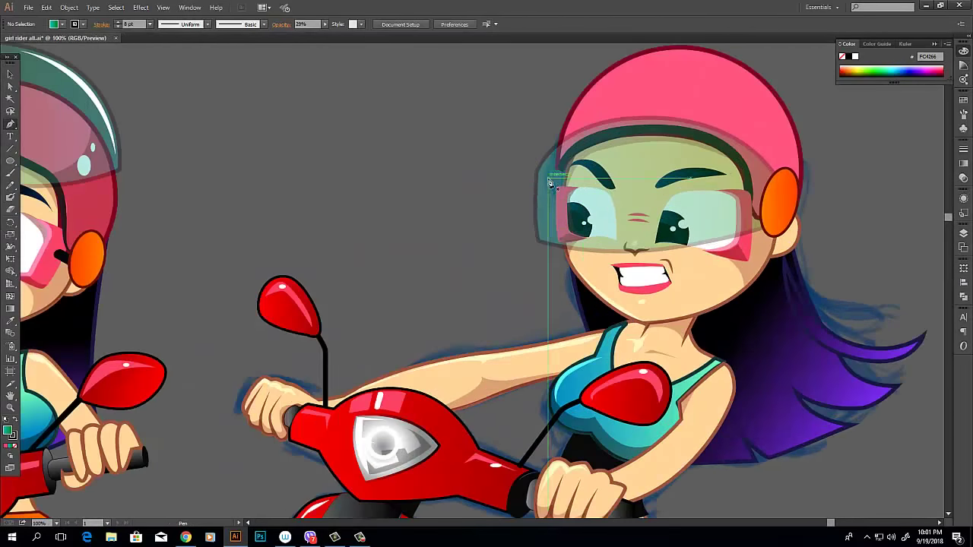
pyautogui.press('v')
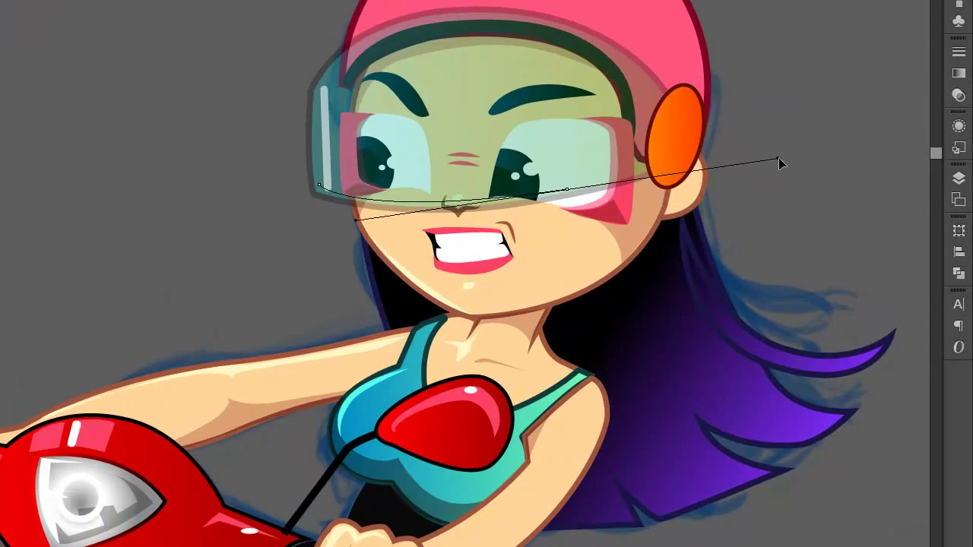
pyautogui.moveTo(779, 157); pyautogui.dragTo(758, 158)
pyautogui.press('p')
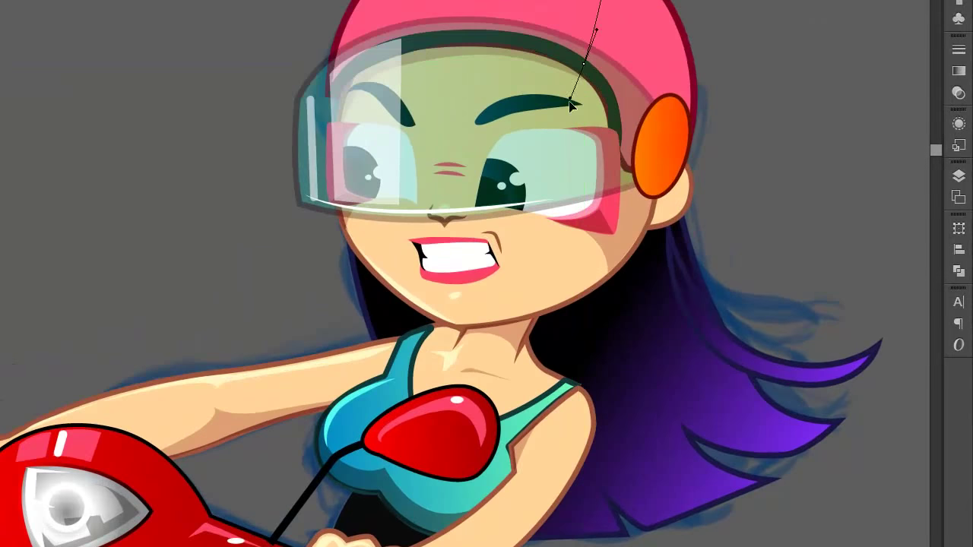
# - Draw a white gloss shape on the helmet and a white highlight streak in the hair
pyautogui.click(757, 233)
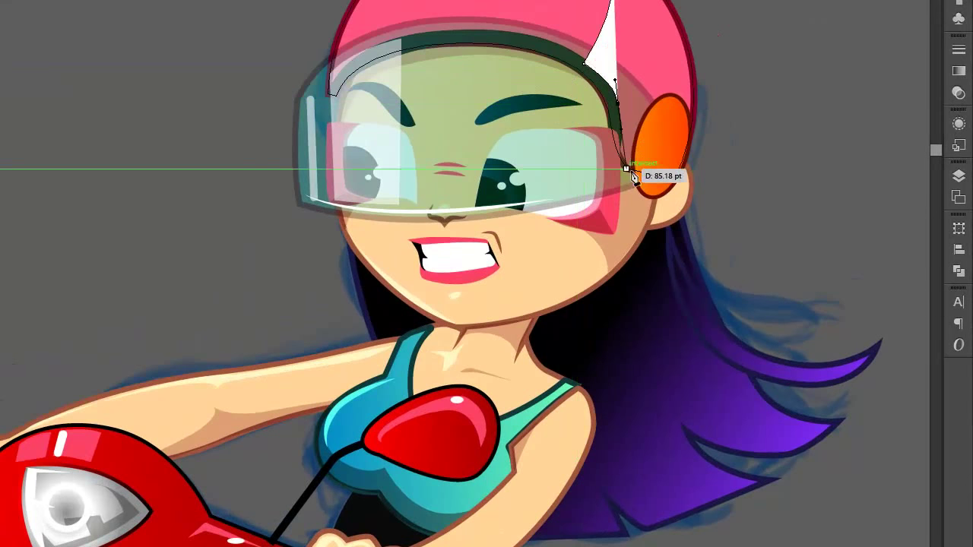
pyautogui.click(785, 149)
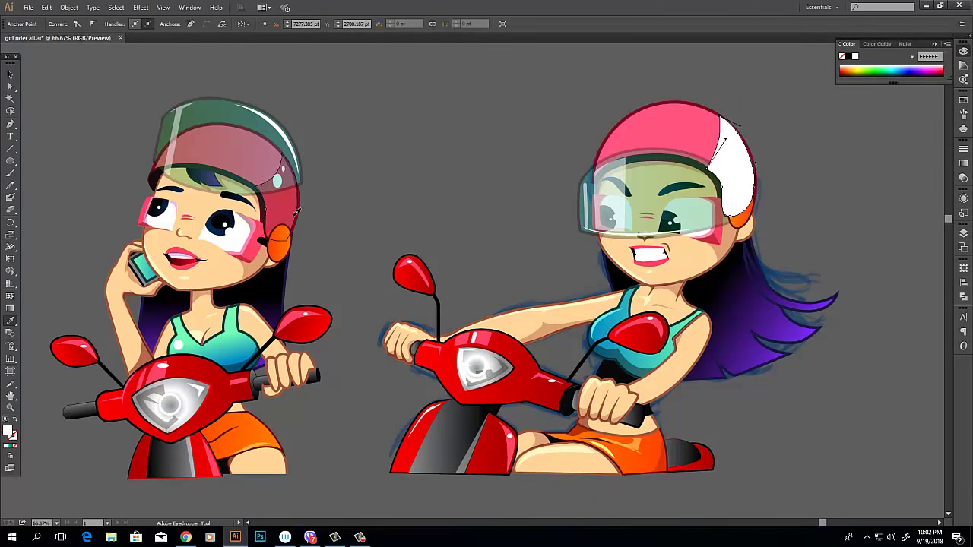
pyautogui.click(813, 185)
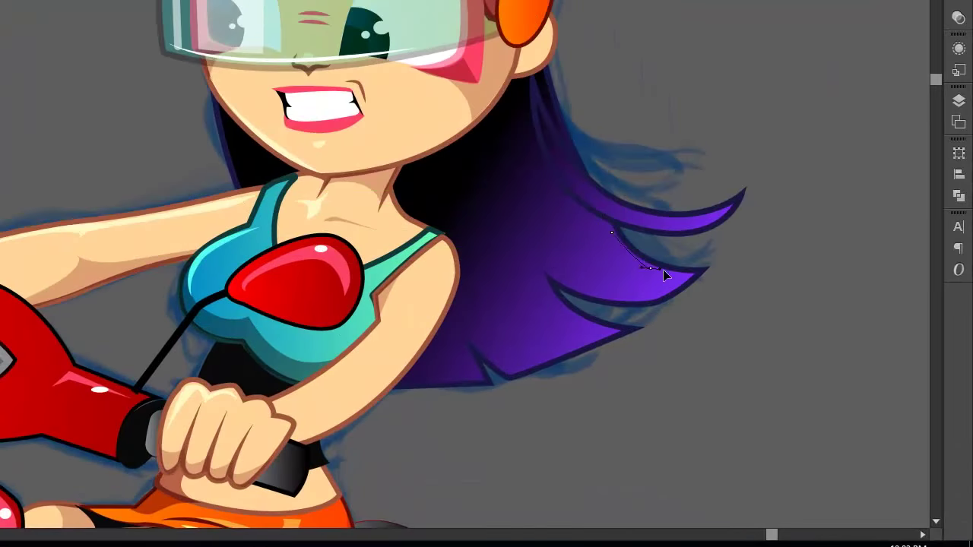
pyautogui.click(571, 278)
pyautogui.click(539, 288)
pyautogui.click(582, 323)
pyautogui.click(526, 332)
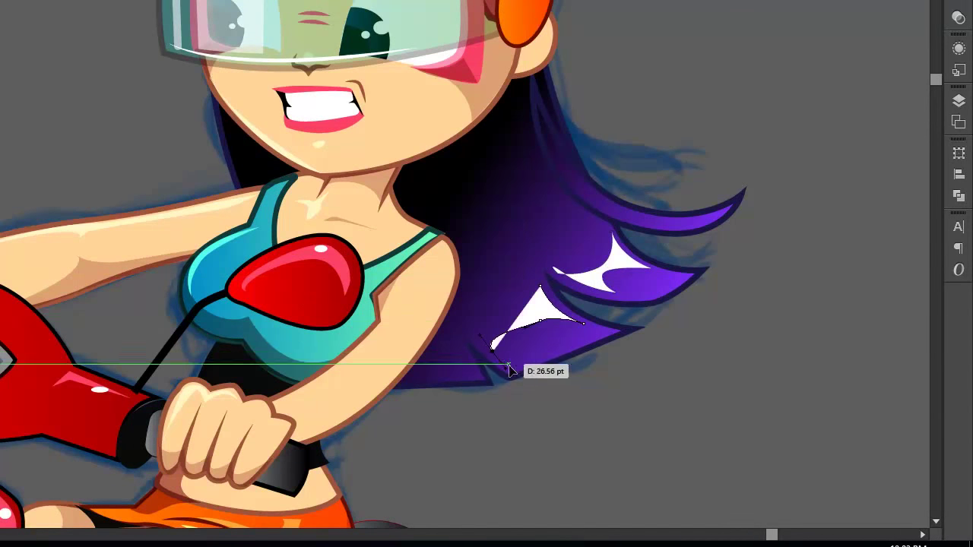
pyautogui.click(540, 287)
pyautogui.hotkey('ctrl', 'shift', 'a')
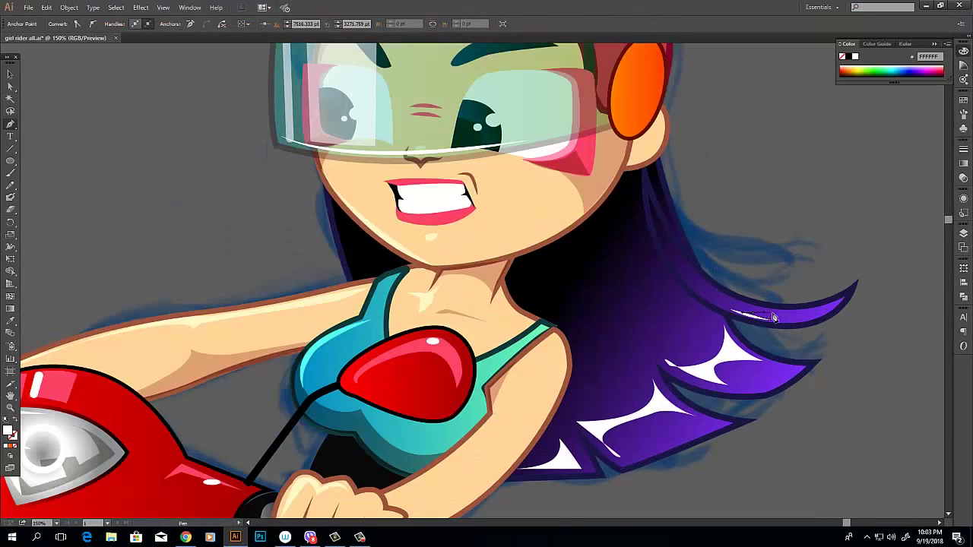
# - Set the white hair highlights' blend mode to Overlay
pyautogui.hotkey('ctrl', '1')
pyautogui.press('v')
pyautogui.click(757, 323)
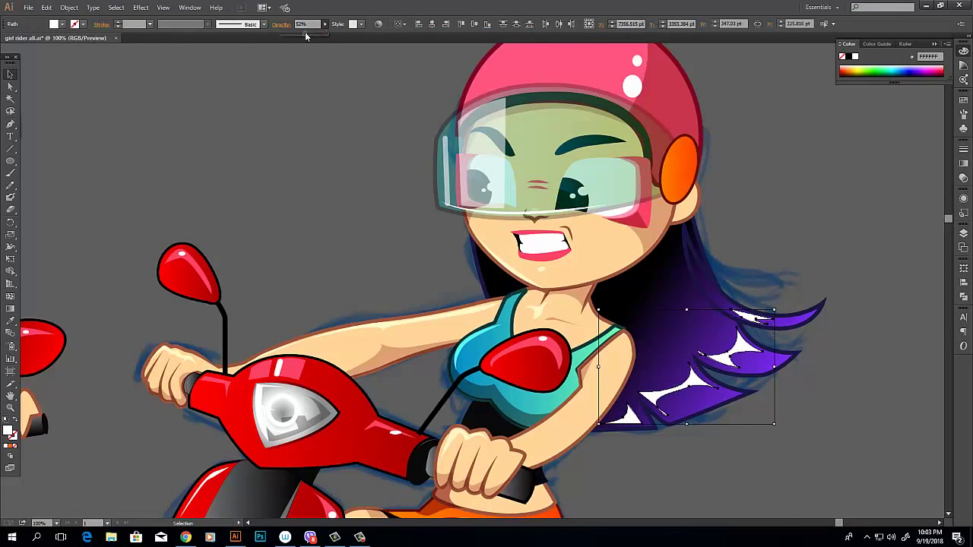
pyautogui.click(963, 177)
pyautogui.click(861, 154)
pyautogui.click(857, 256)
pyautogui.hotkey('ctrl', 'shift', 'a')
pyautogui.hotkey('ctrl', '-')
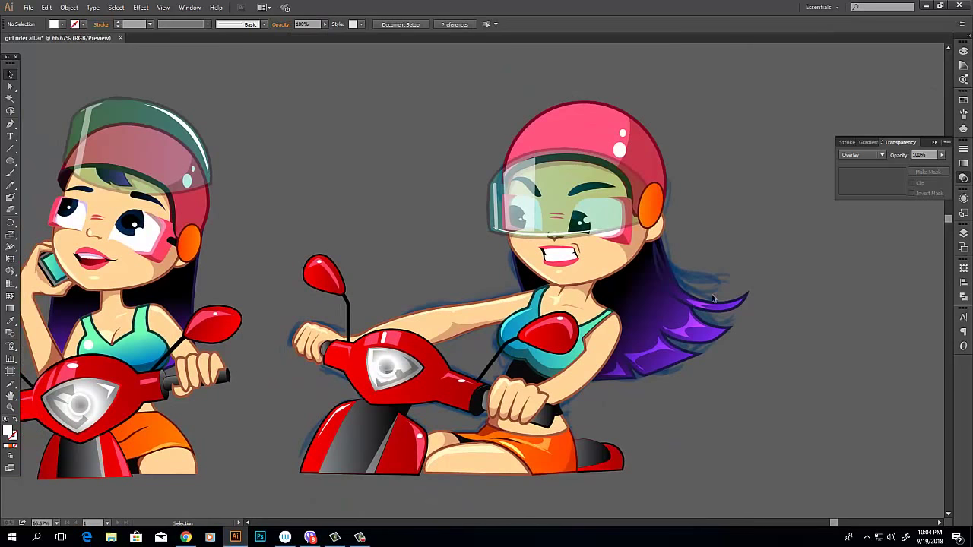
# - Draw a short horizontal line by the mirror with a 9 pt black tapered stroke
pyautogui.hotkey('ctrl', '-')
pyautogui.hotkey('ctrl', '+')
pyautogui.hotkey('ctrl', '+')
pyautogui.press('p')
pyautogui.click(356, 175)
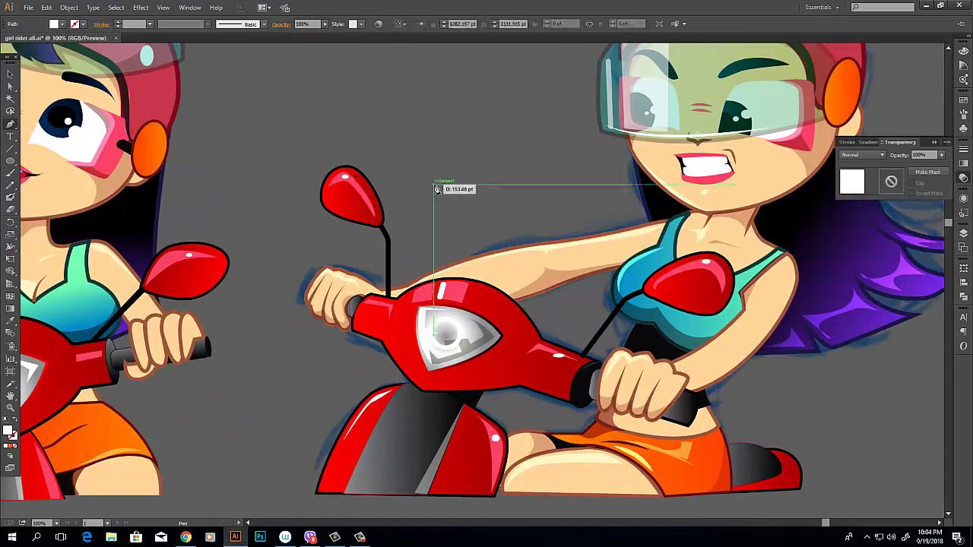
pyautogui.click(433, 175)
pyautogui.press('F6')
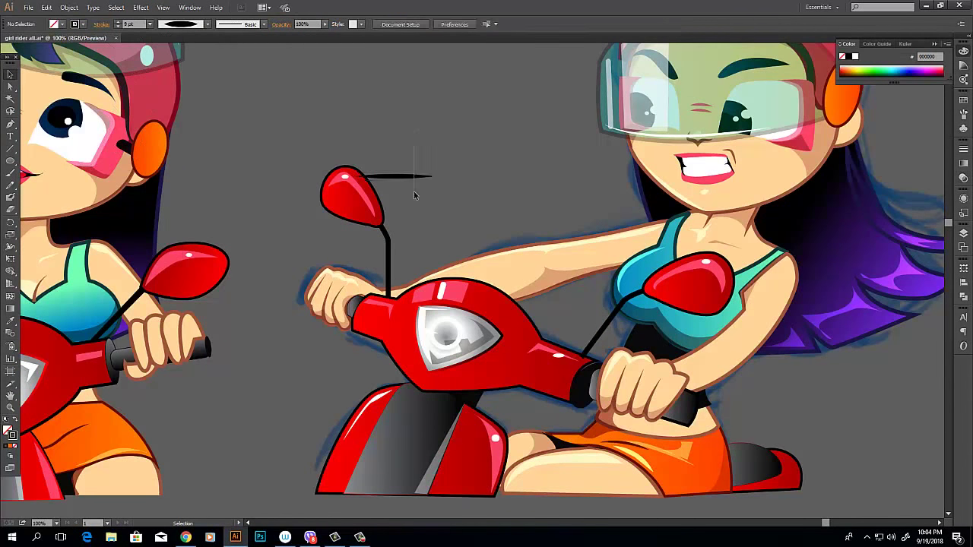
pyautogui.click(413, 190)
# - Duplicate the speed line into several copies behind the mirror and beside the seat
pyautogui.moveTo(395, 184); pyautogui.dragTo(394, 196)
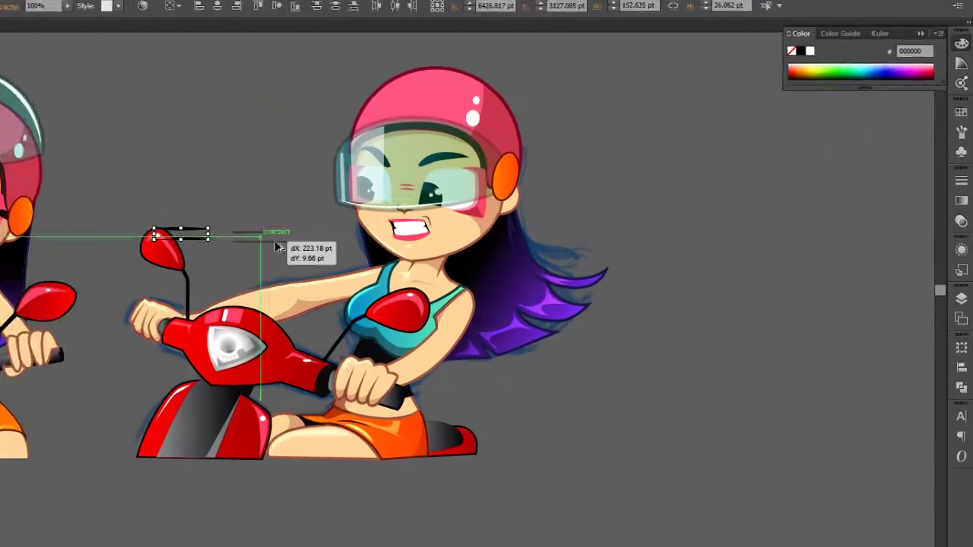
pyautogui.hotkey('ctrl', 'd')
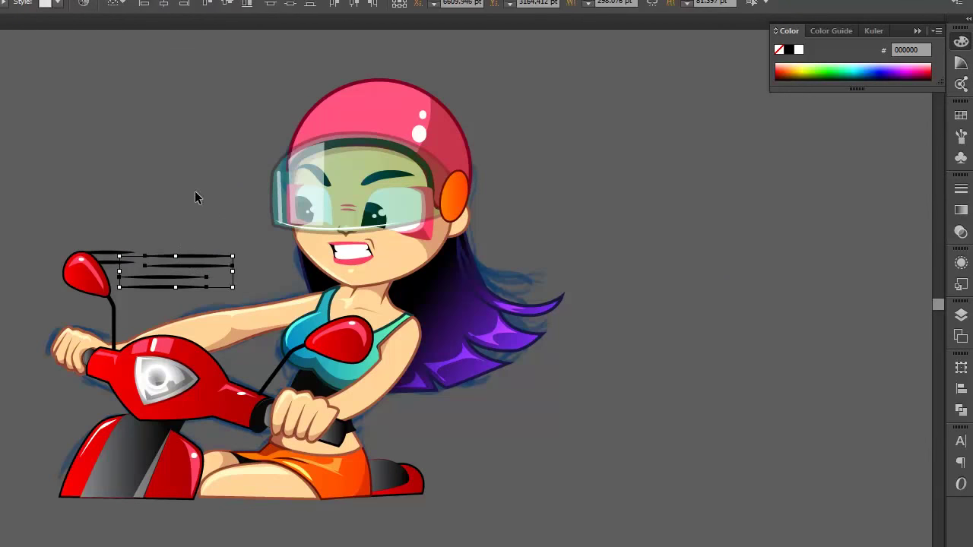
pyautogui.moveTo(205, 266); pyautogui.dragTo(399, 437)
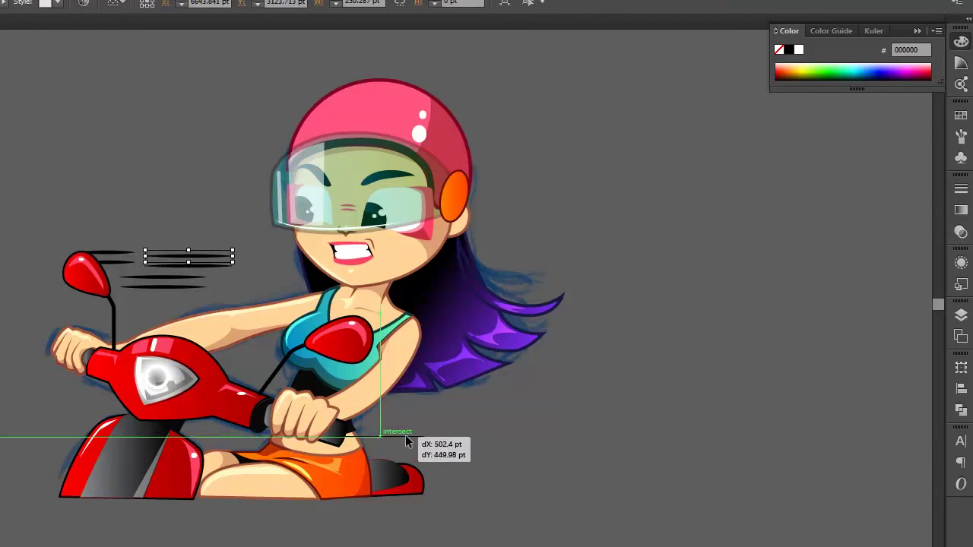
pyautogui.click(515, 438)
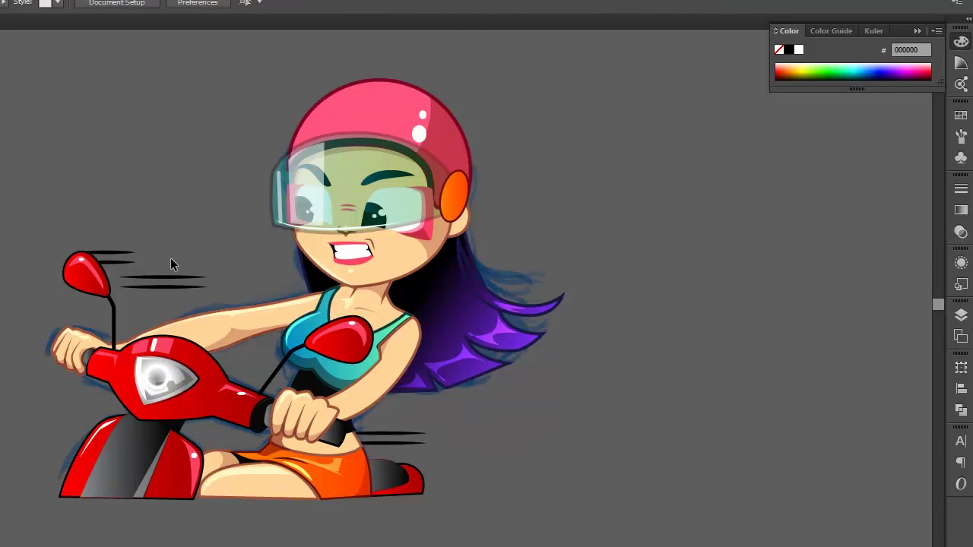
pyautogui.moveTo(186, 282); pyautogui.dragTo(426, 460)
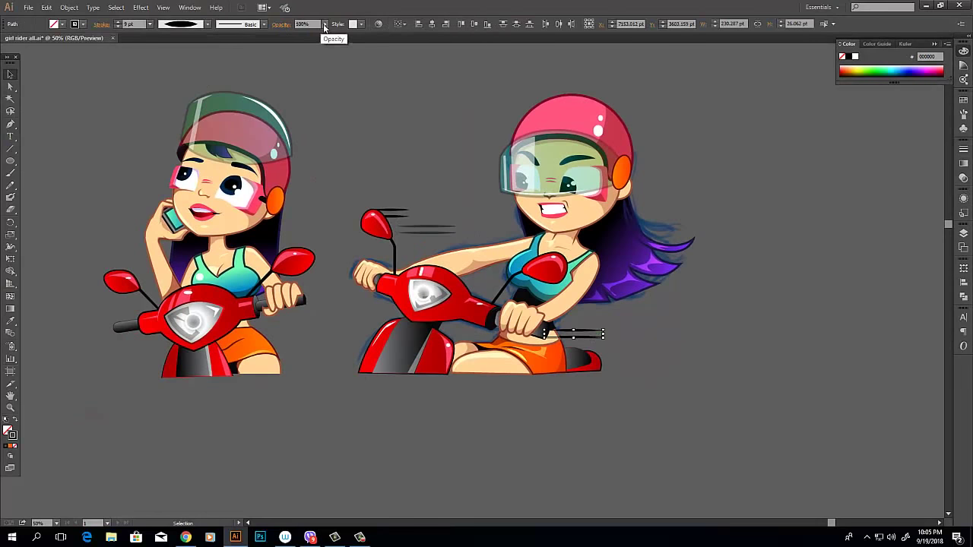
pyautogui.click(762, 356)
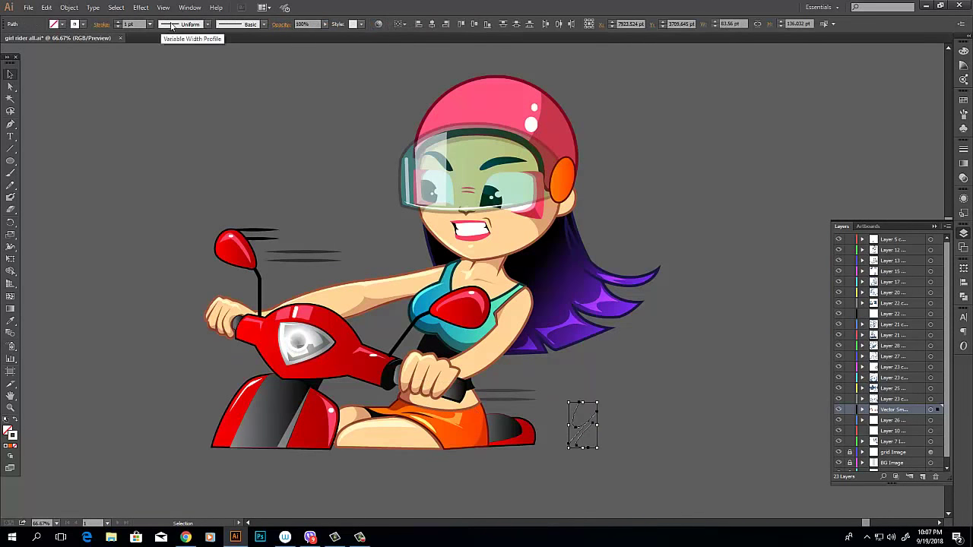
# - Draw a thin white outlined circle around the signature beside the scooter's rear
pyautogui.press('l')
pyautogui.click(699, 408)
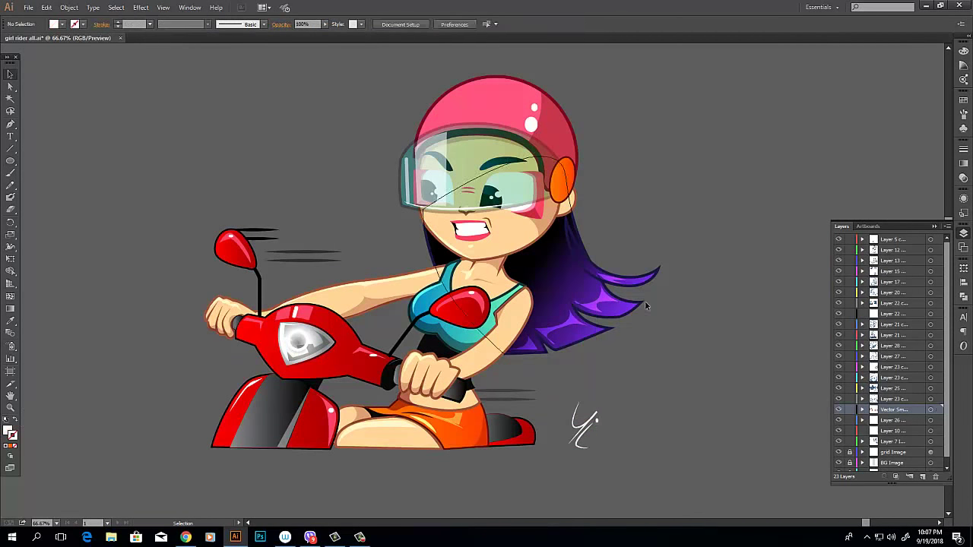
pyautogui.moveTo(555, 395); pyautogui.dragTo(612, 454)
pyautogui.hotkey('shift', 'x')
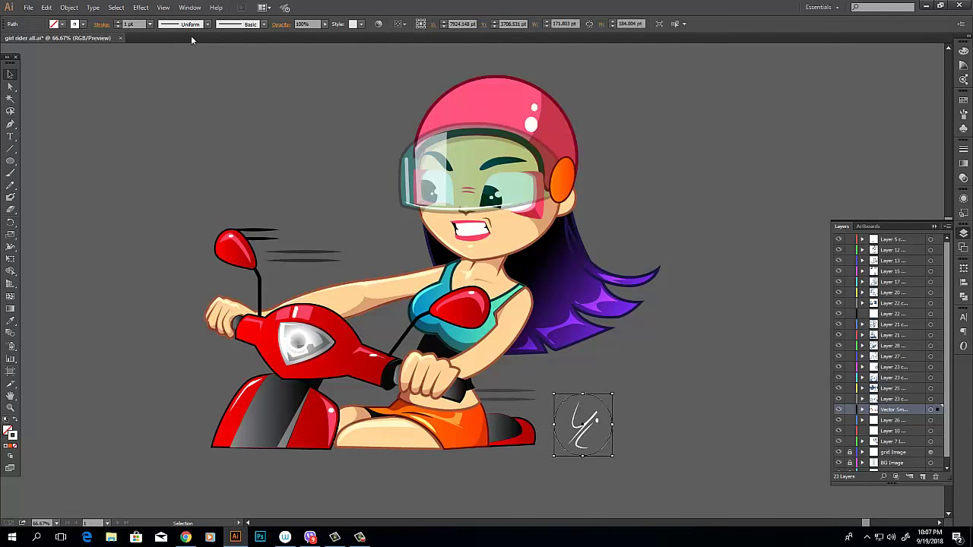
pyautogui.press('v')
pyautogui.click(620, 411)
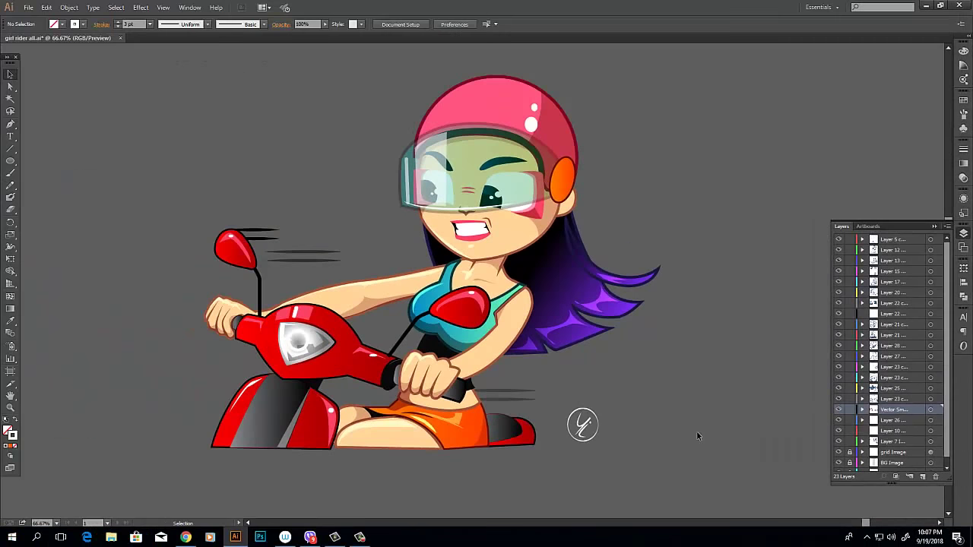